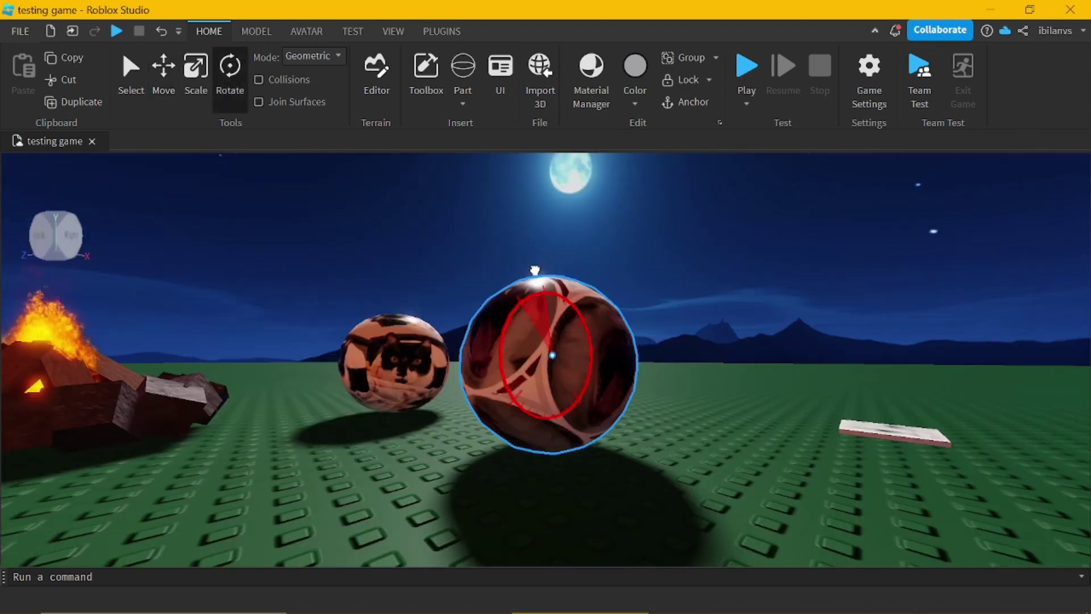
Tilt the open-mouth ball and the black-faced ball about their X axes near the campfire
drag(526, 300, 520, 303)
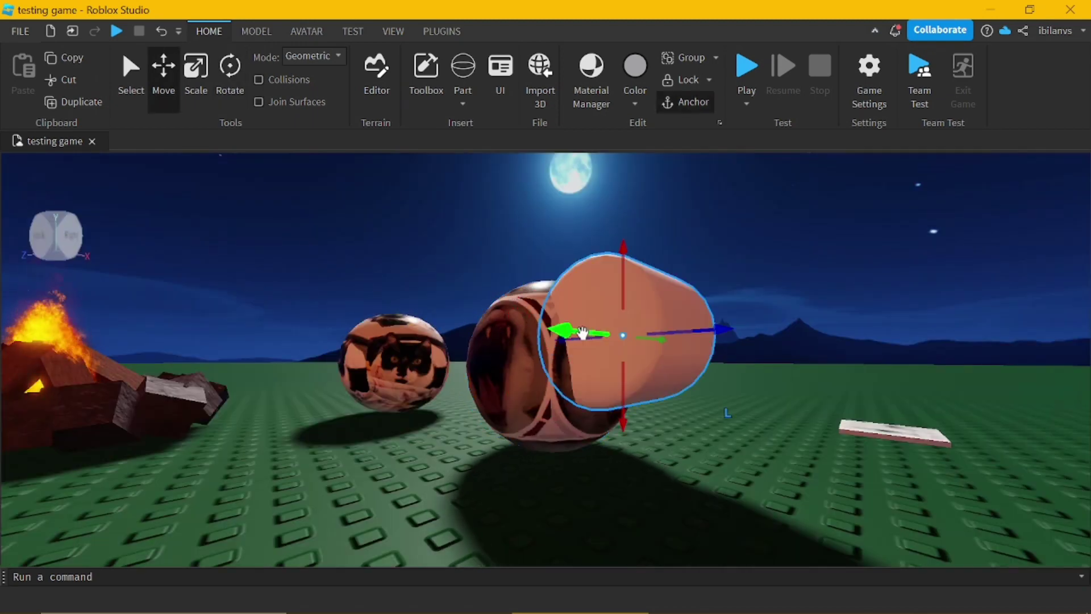
right_drag(539, 326, 540, 326)
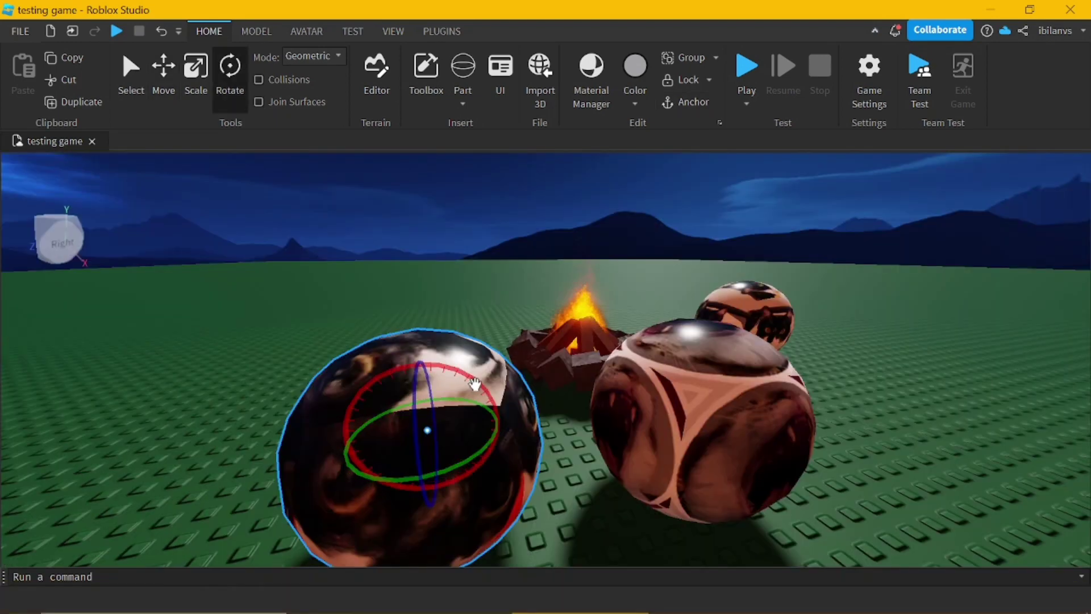
drag(403, 373, 324, 348)
click(743, 334)
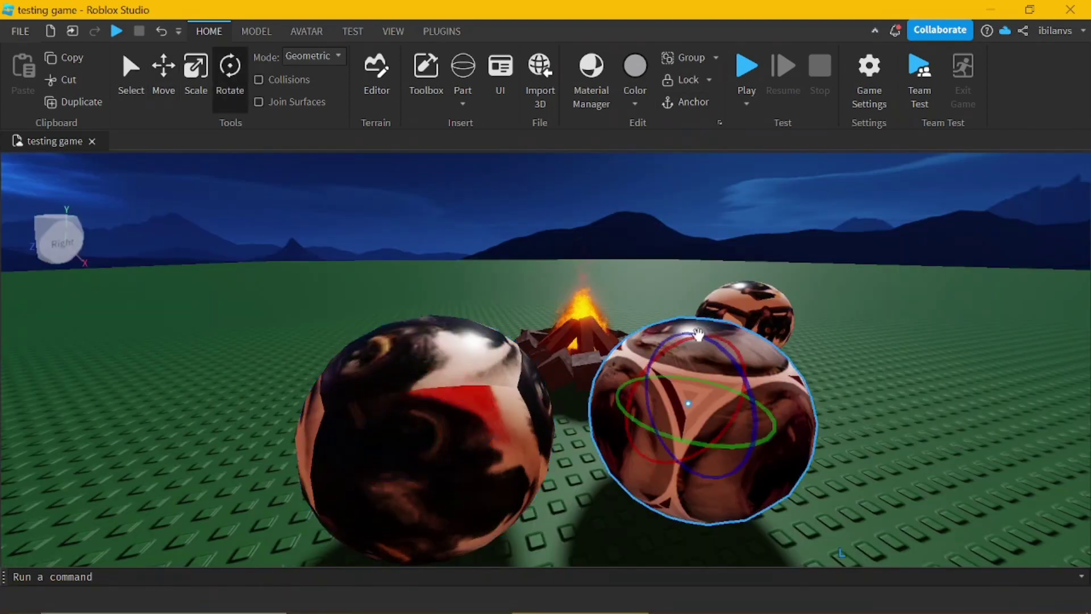
drag(695, 335, 669, 293)
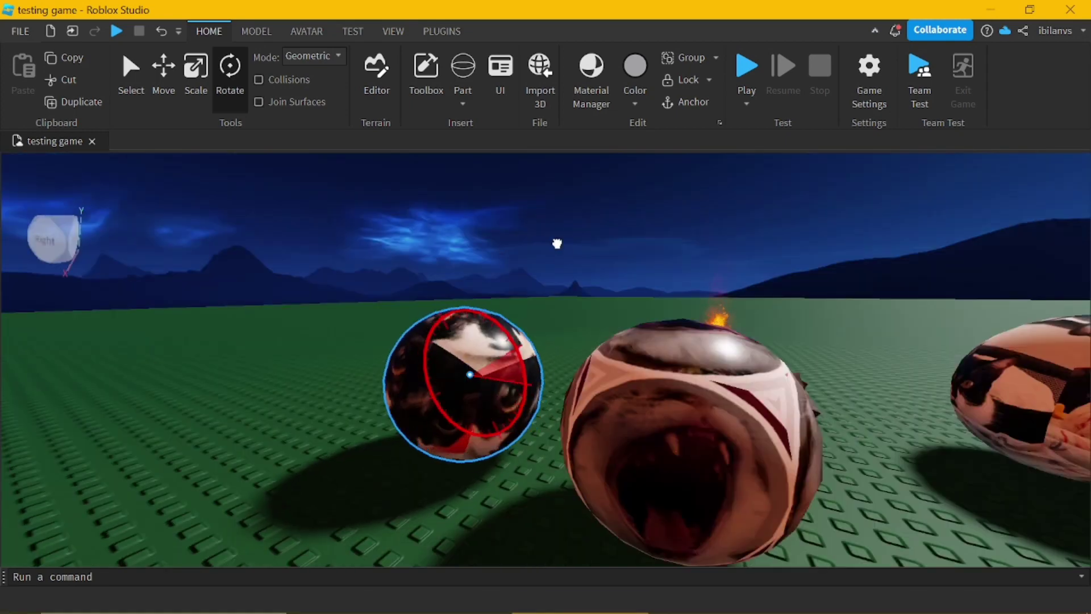
Rock the black-faced ball and the open-mouth ball alternately about their X axes as they face each other
drag(558, 241, 500, 348)
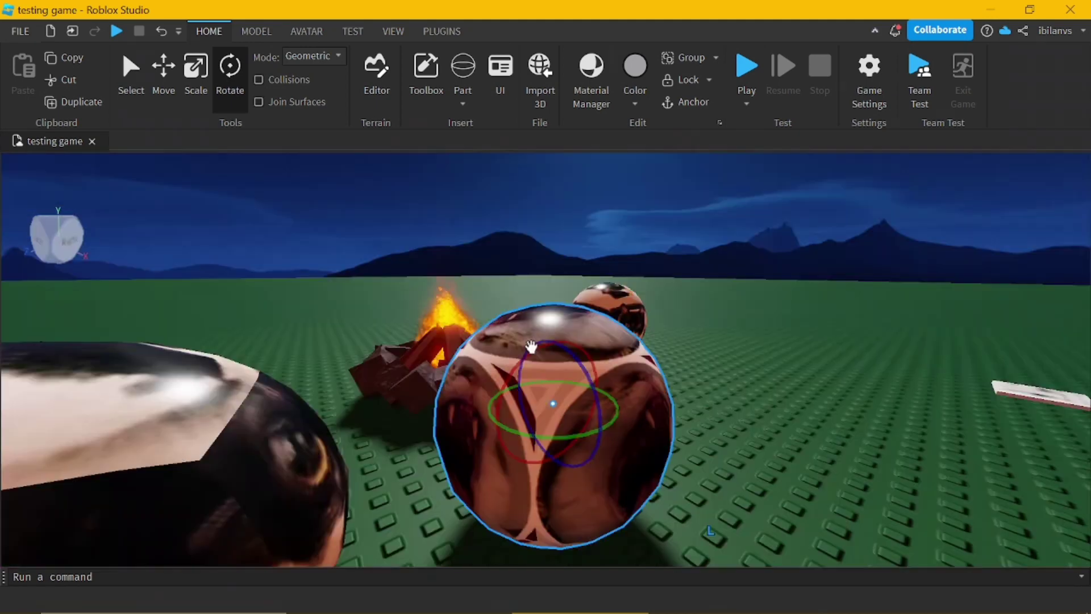
drag(528, 353, 545, 324)
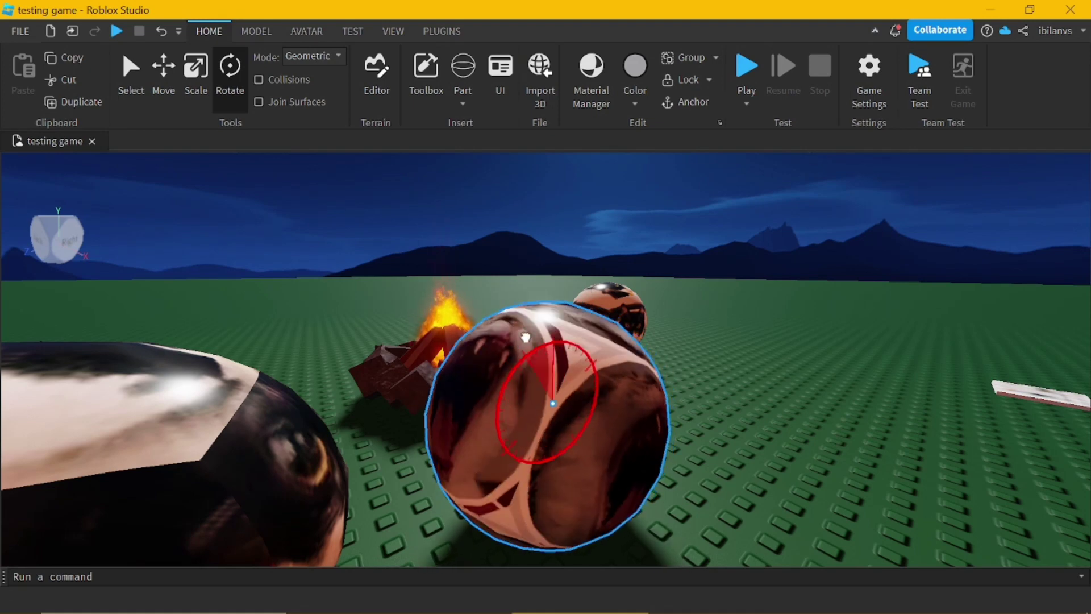
right_drag(545, 324, 525, 293)
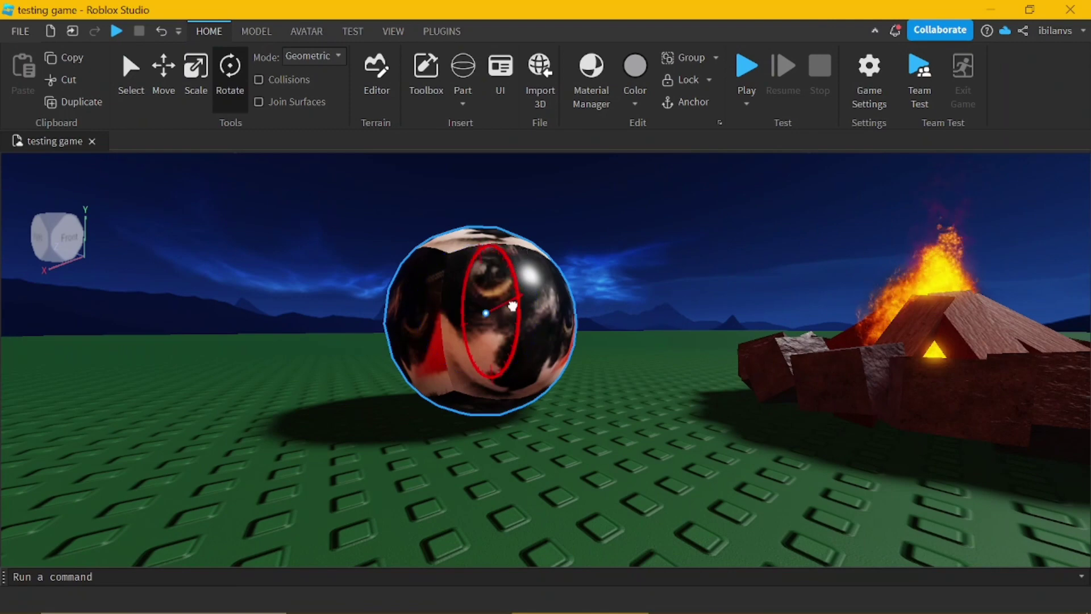
drag(519, 260, 529, 291)
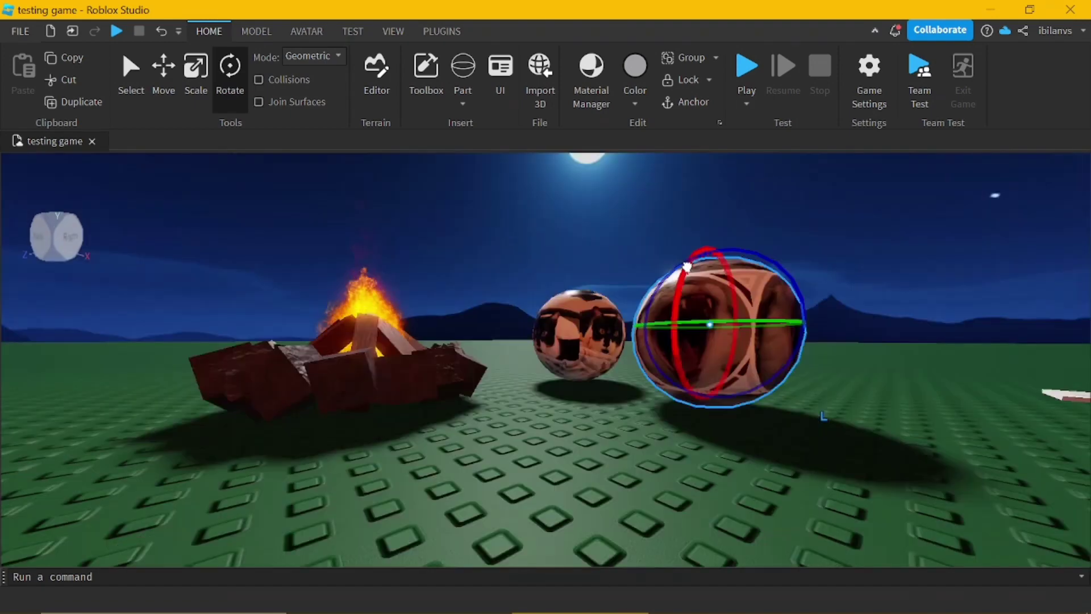
Tilt the open-mouth ball back and forth about its X axis beside the newspaper
mouse_move(705, 253)
mouse_down()
mouse_move(696, 255)
mouse_move(704, 262)
mouse_move(717, 216)
mouse_move(707, 245)
mouse_up()
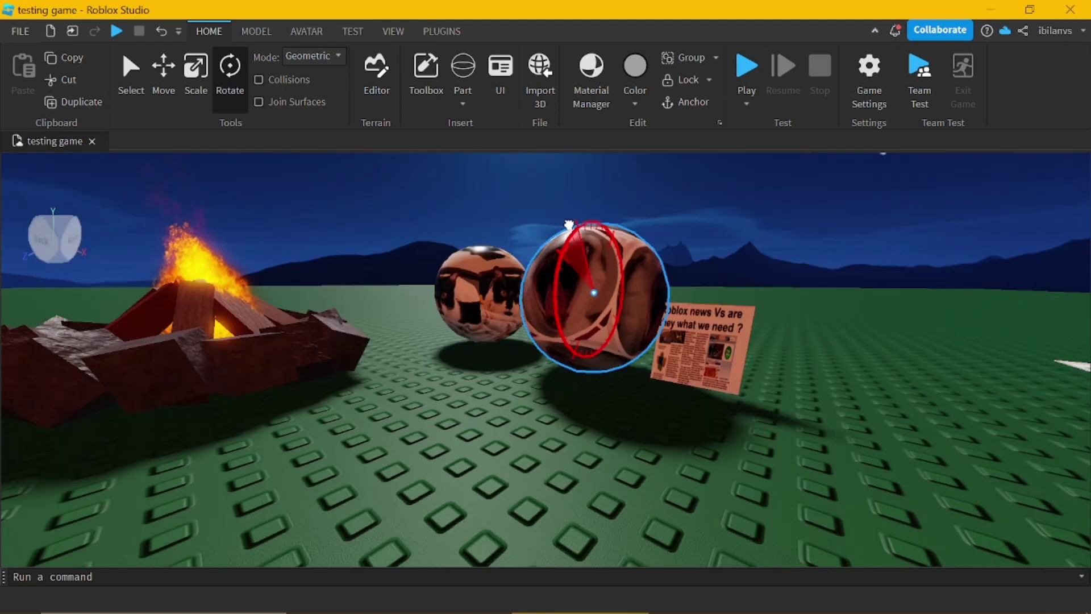
drag(579, 253, 581, 250)
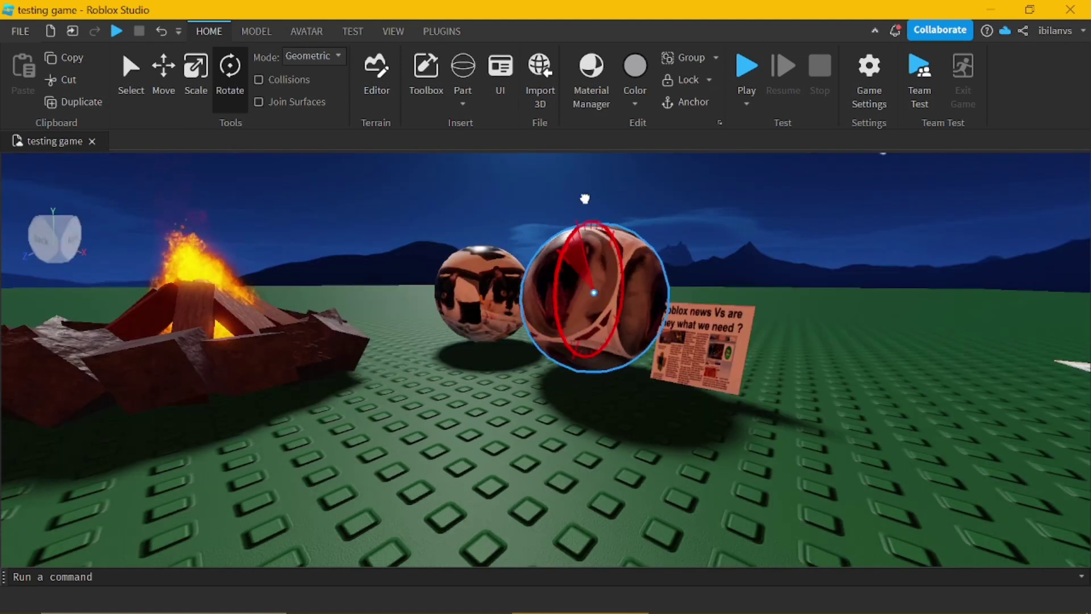
drag(584, 198, 587, 202)
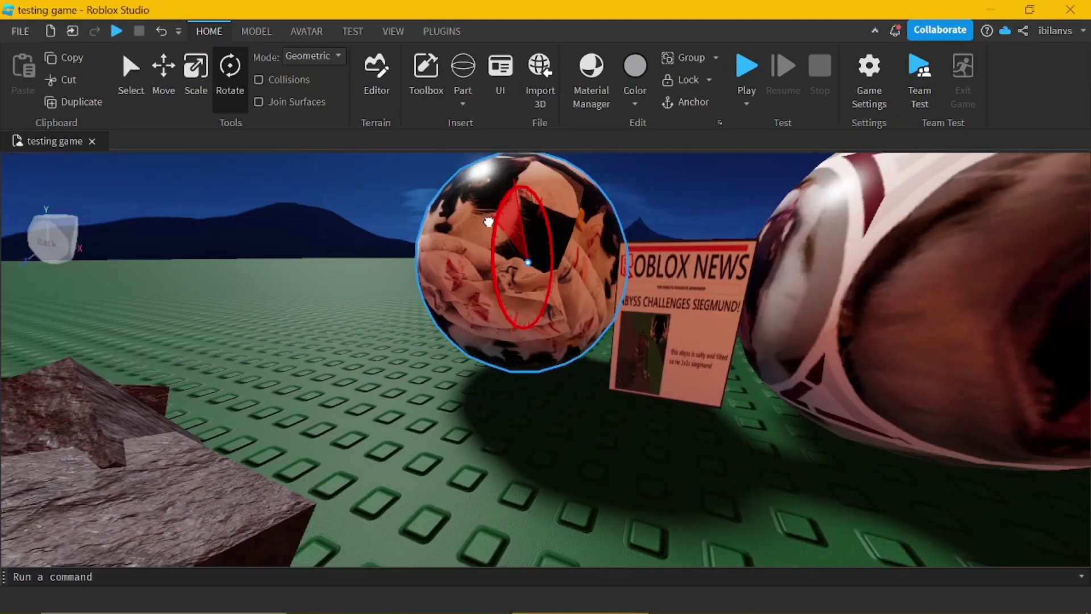
Rotate the blanket-cat ball, the black-faced ball and the open-mouth ball in turn about their X axes
drag(514, 218, 614, 431)
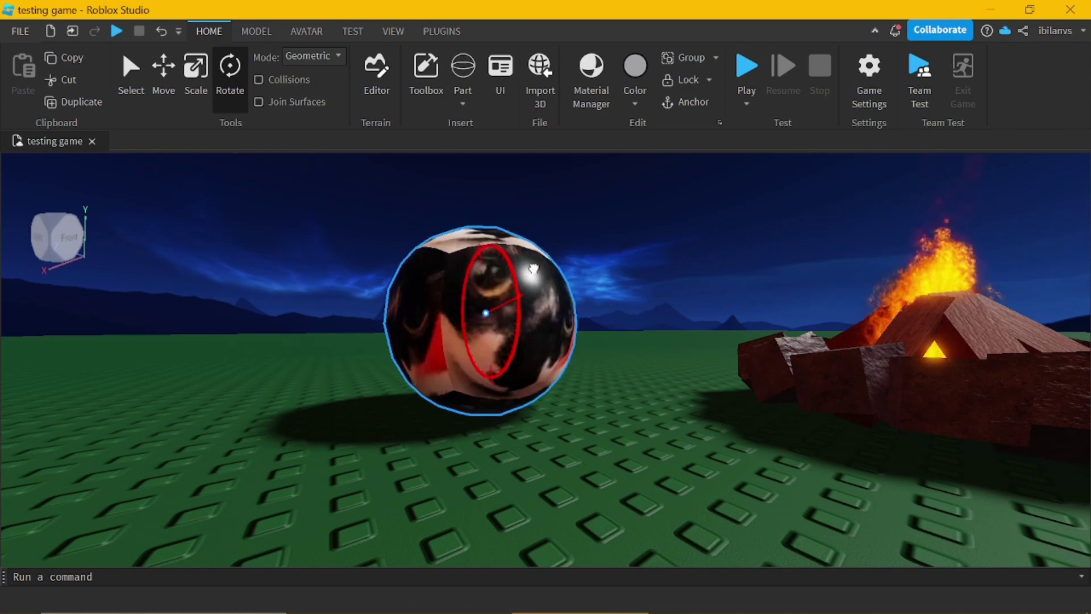
drag(519, 255, 505, 273)
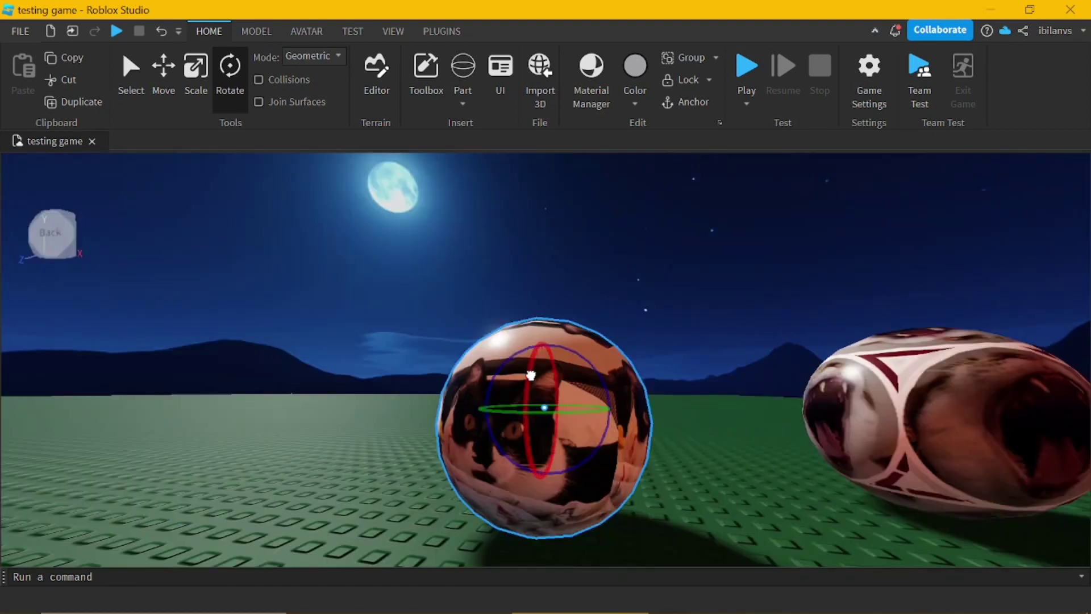
drag(530, 375, 554, 333)
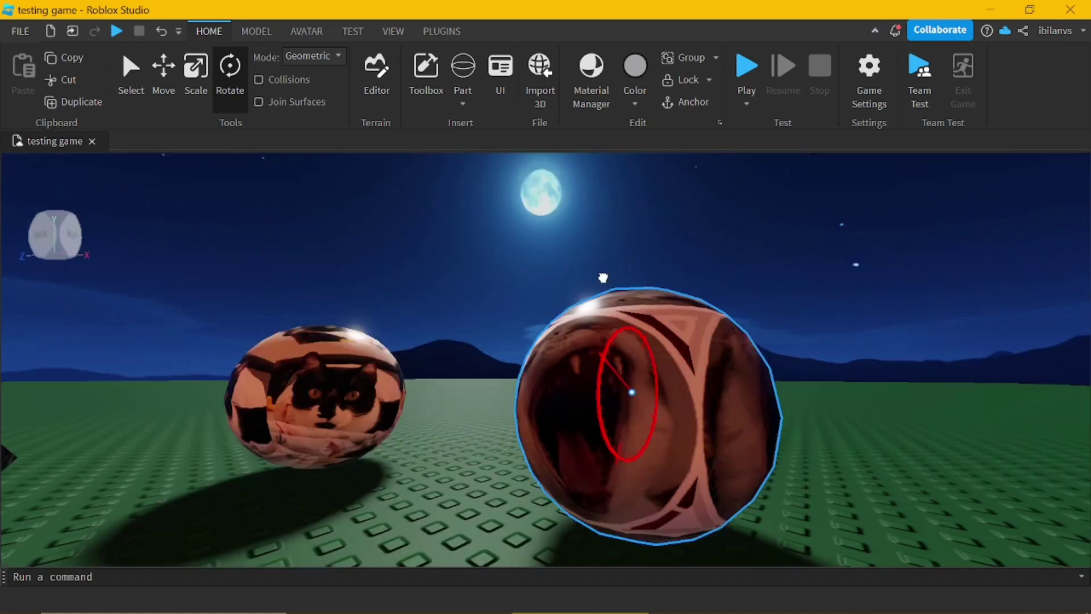
mouse_move(621, 366)
mouse_down()
mouse_move(594, 360)
mouse_move(606, 339)
mouse_move(602, 361)
mouse_move(587, 362)
mouse_move(606, 340)
mouse_move(606, 357)
mouse_move(593, 361)
mouse_move(605, 344)
mouse_move(607, 362)
mouse_move(592, 366)
mouse_move(600, 336)
mouse_move(597, 367)
mouse_move(607, 362)
mouse_up()
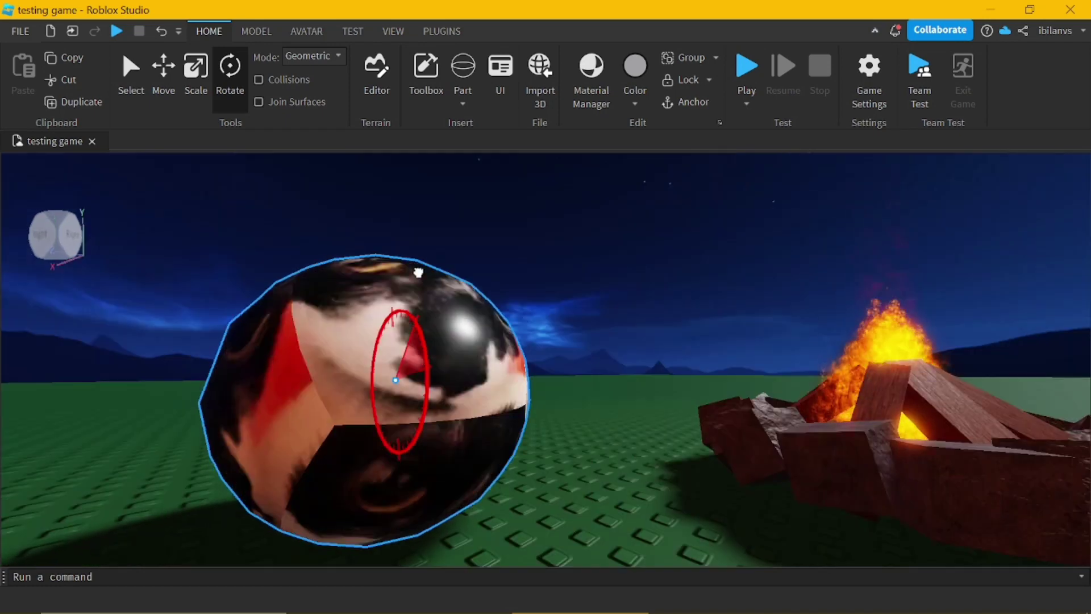
drag(402, 365, 415, 306)
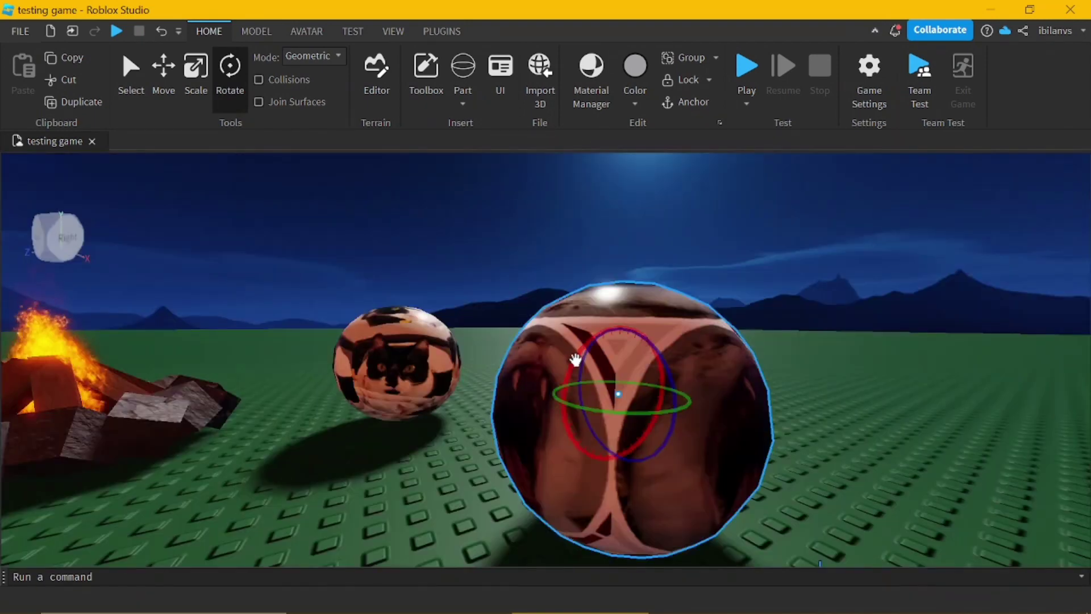
Nod the open-mouth ball about its X axis beside the blanket-cat ball
mouse_move(575, 359)
mouse_down()
mouse_move(572, 323)
mouse_move(542, 353)
mouse_move(596, 316)
mouse_move(580, 314)
mouse_move(592, 295)
mouse_move(583, 329)
mouse_move(636, 310)
mouse_move(622, 343)
mouse_move(576, 358)
mouse_up()
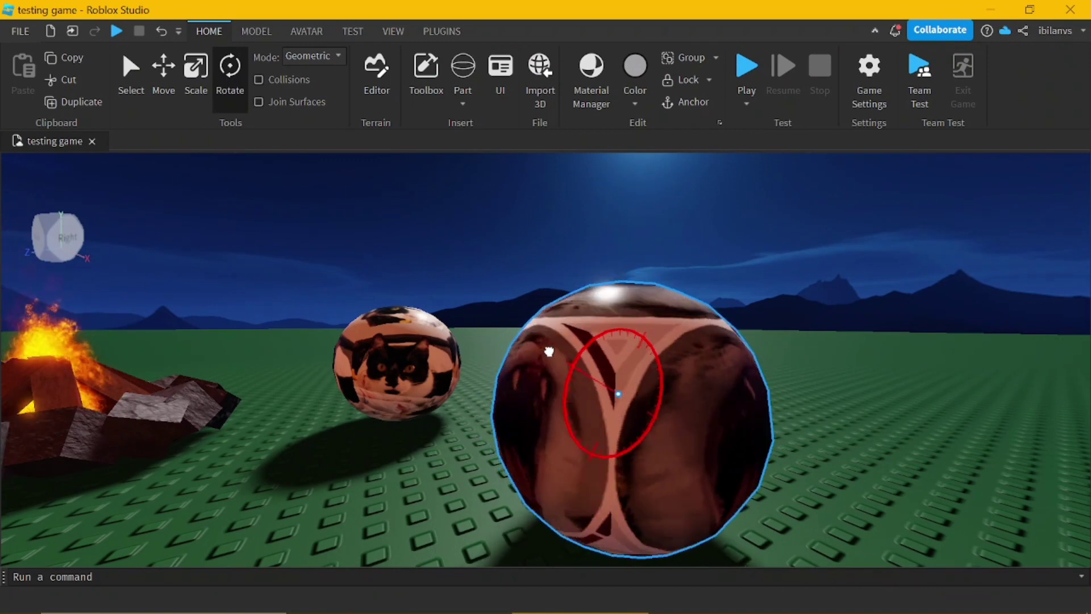
drag(549, 351, 576, 356)
drag(597, 331, 632, 308)
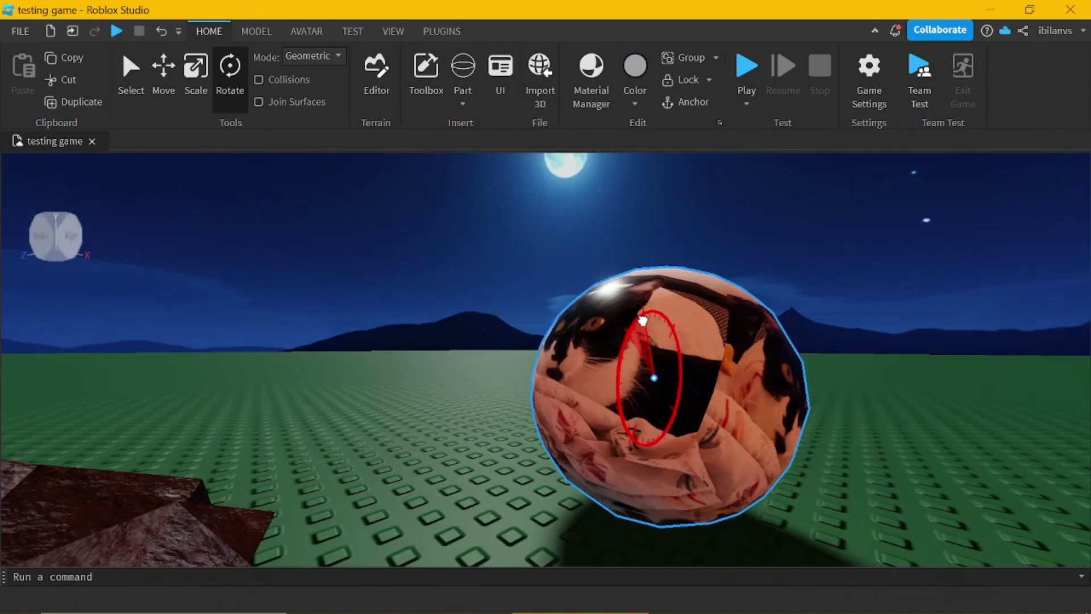
Rock the blanket-cat ball slightly back and forth about its X axis
drag(642, 316, 645, 312)
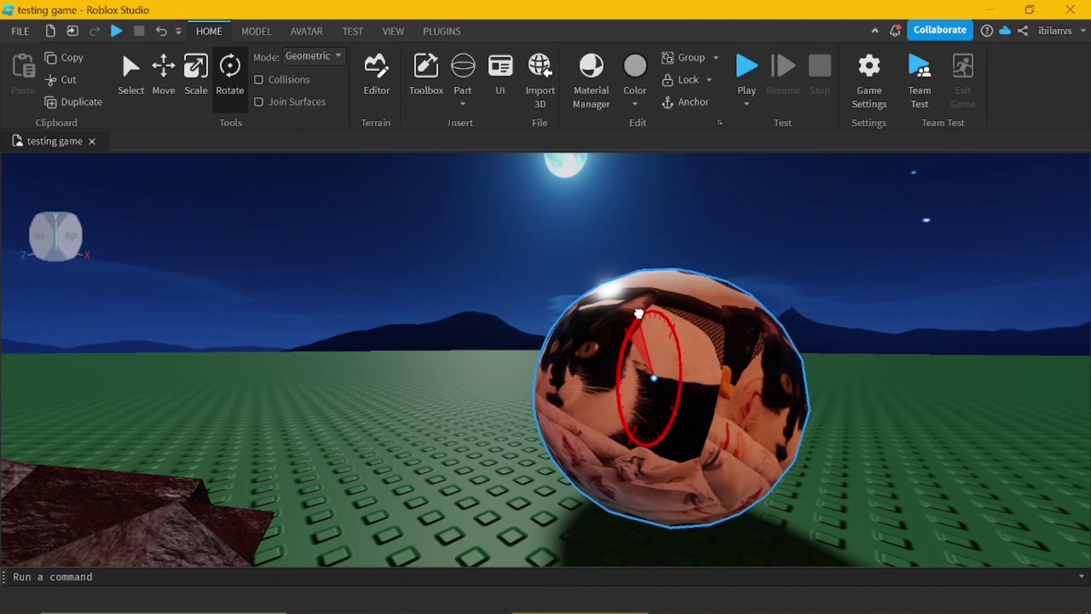
drag(638, 312, 642, 310)
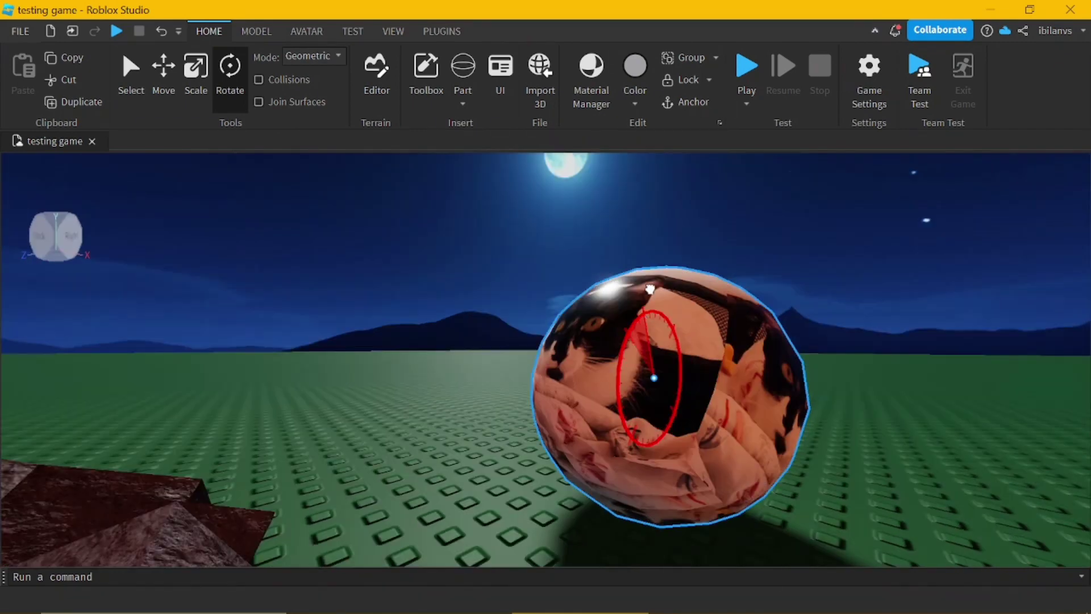
drag(649, 289, 646, 288)
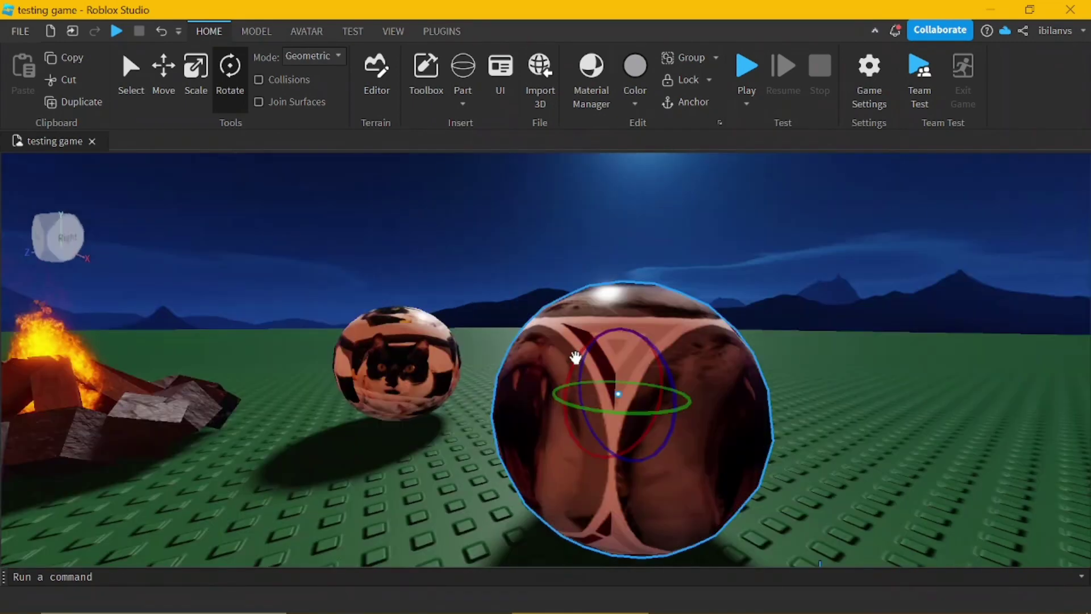
Tilt the open-mouth ball and swing the black-faced ball up and down about their X axes
drag(584, 338, 579, 347)
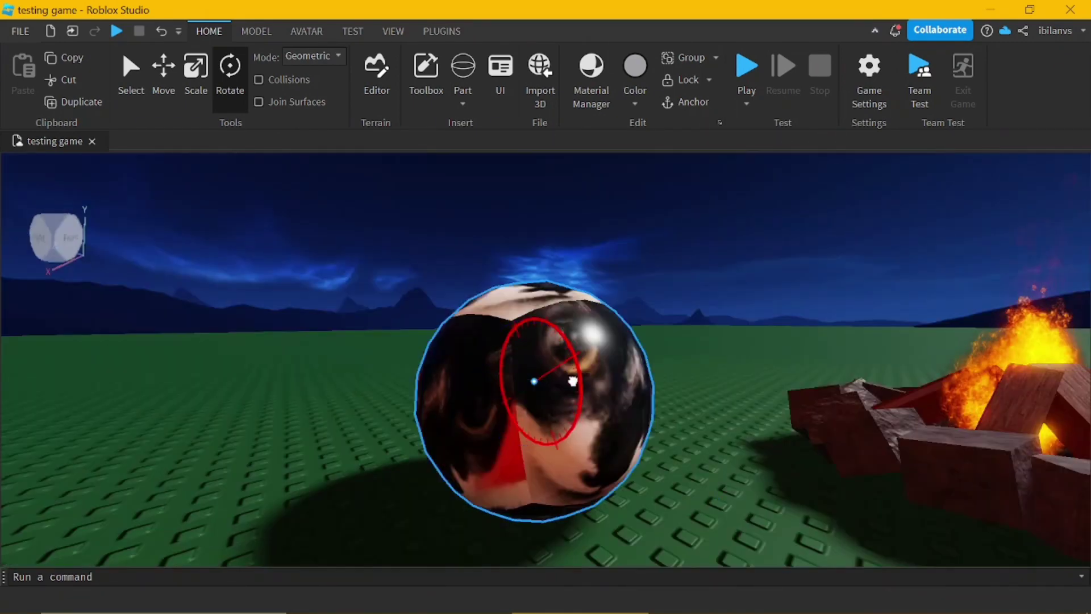
mouse_move(563, 341)
mouse_down()
mouse_move(563, 329)
mouse_move(571, 360)
mouse_move(565, 347)
mouse_move(559, 397)
mouse_move(560, 322)
mouse_move(568, 353)
mouse_up()
right_drag(568, 353, 581, 339)
drag(580, 350, 610, 378)
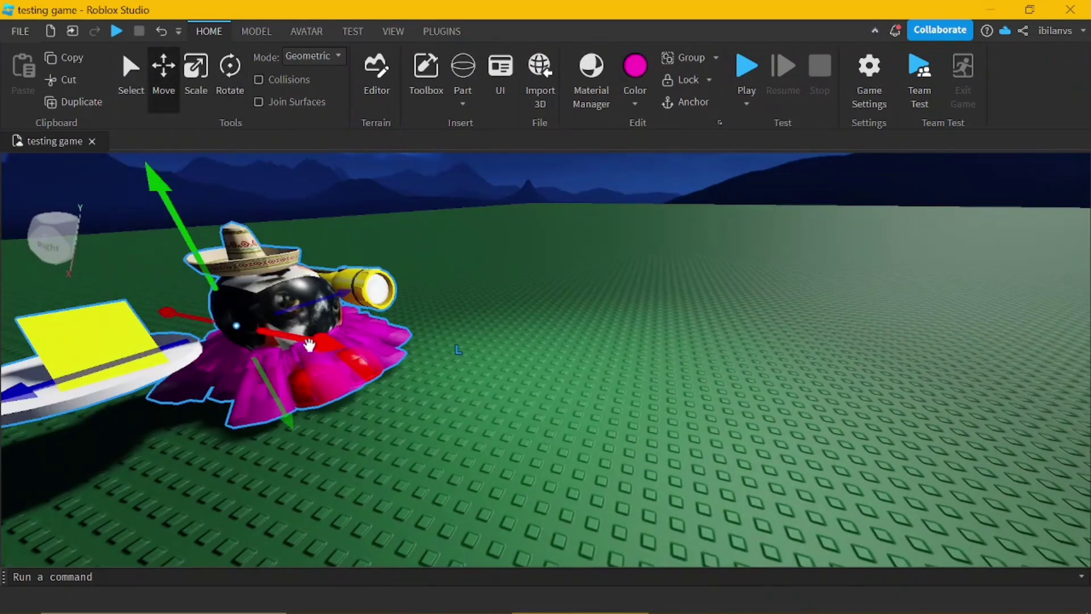
Slide the costumed black-faced group along its X axis and rotate the other two balls together about the X axis
right_drag(309, 345, 819, 365)
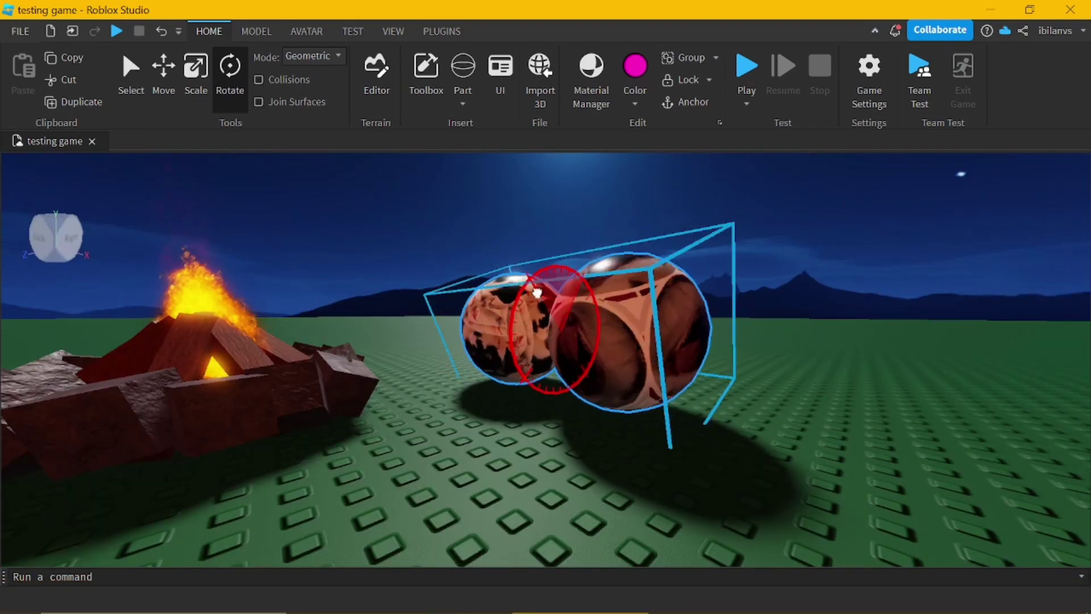
drag(537, 292, 549, 314)
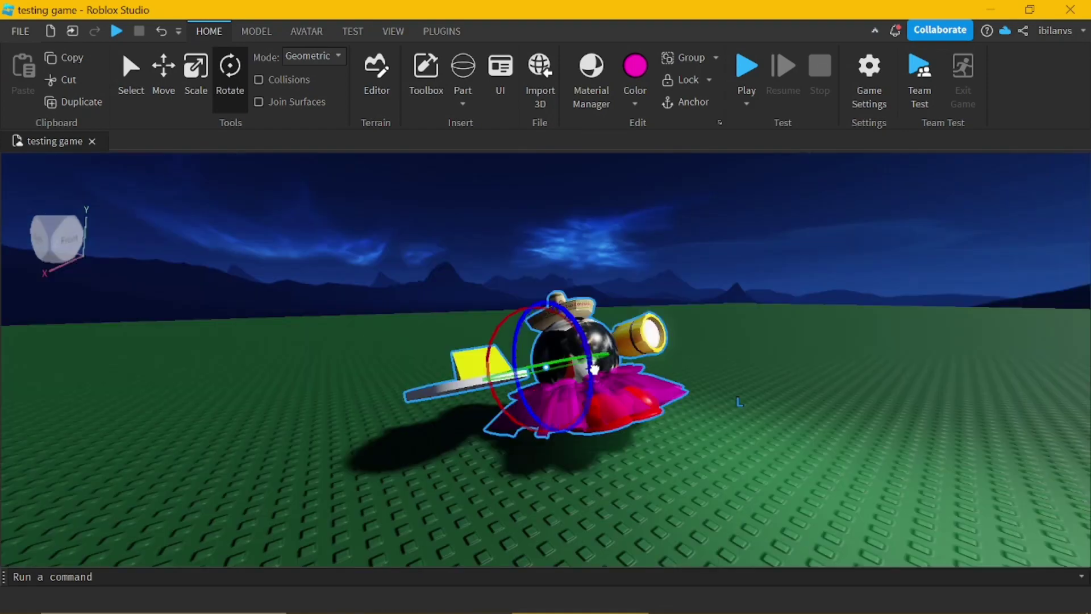
Swing the costumed group with the sombrero and purple skirt back and forth about its Z axis
drag(568, 392, 595, 443)
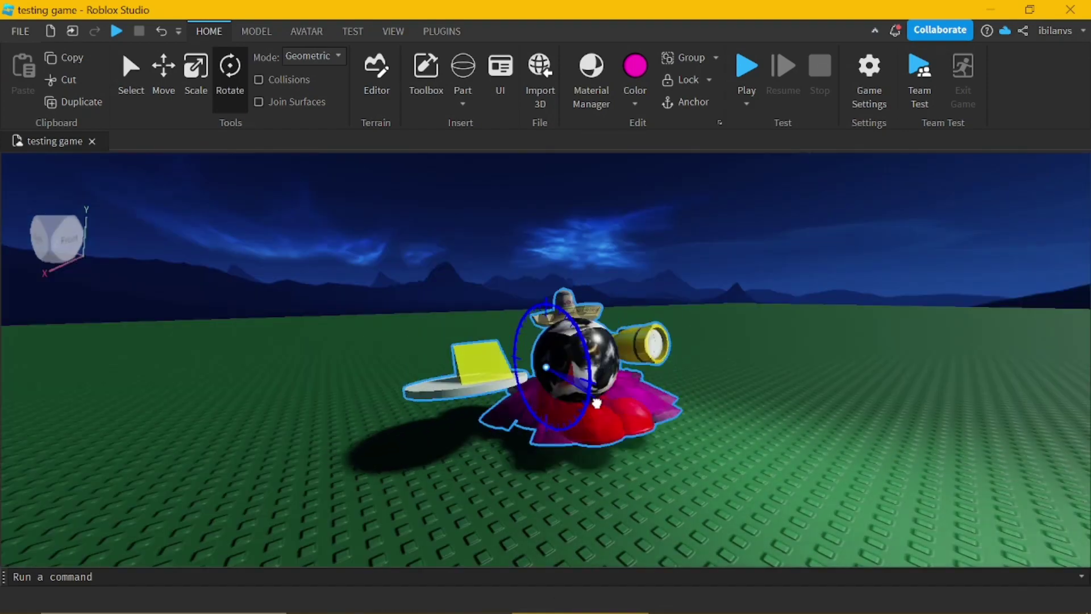
drag(591, 352, 599, 407)
drag(591, 352, 588, 495)
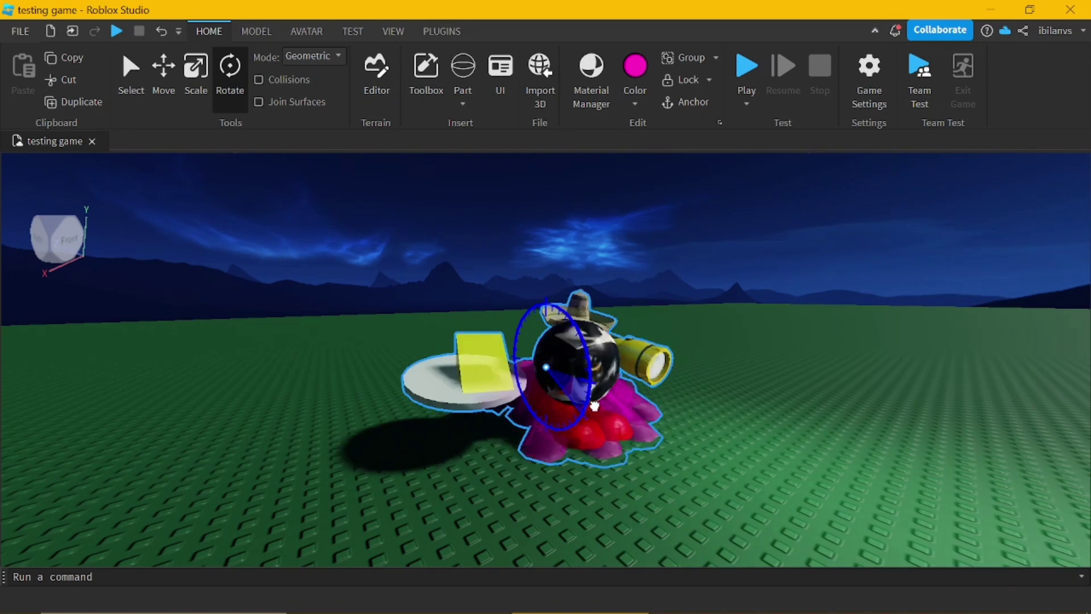
drag(583, 396, 587, 494)
drag(594, 406, 593, 449)
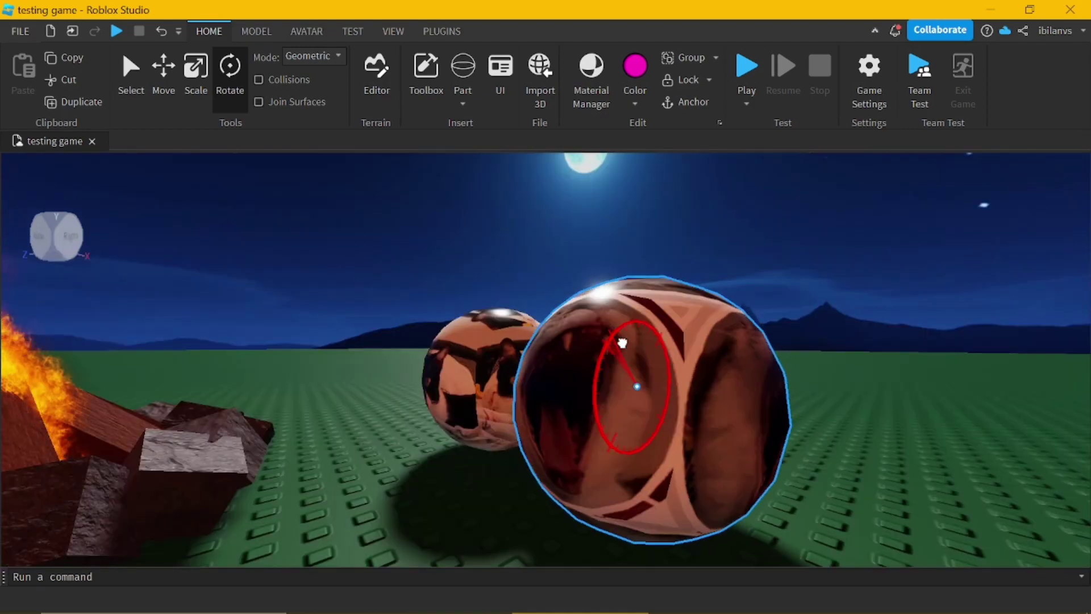
Tilt the open-mouth ball about its X axis and turn the costumed group about its Z axis
drag(623, 342, 611, 363)
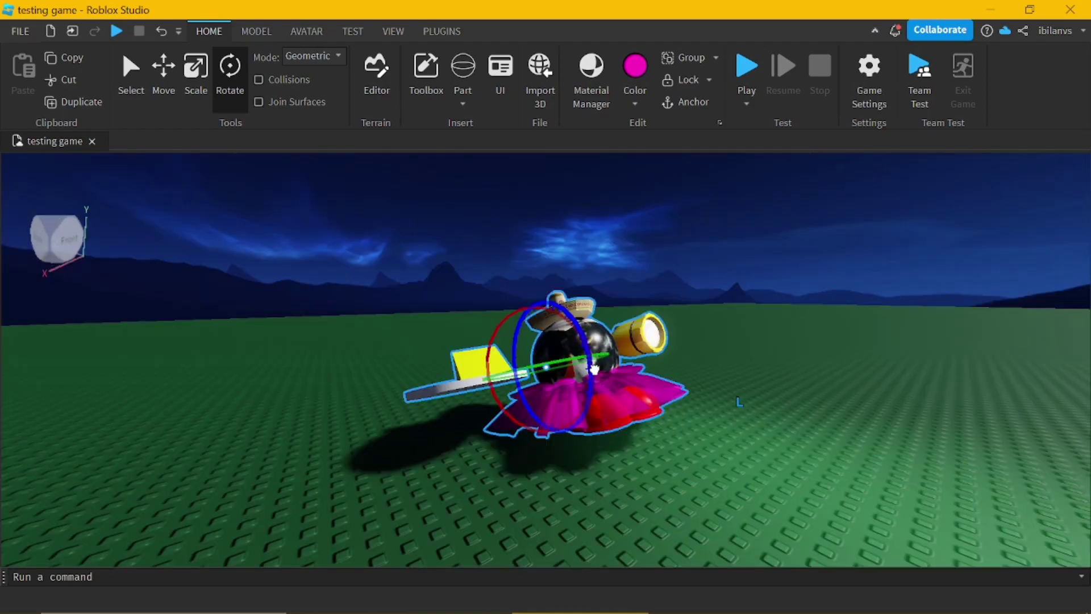
mouse_move(593, 409)
mouse_down()
mouse_move(594, 444)
mouse_move(591, 397)
mouse_up()
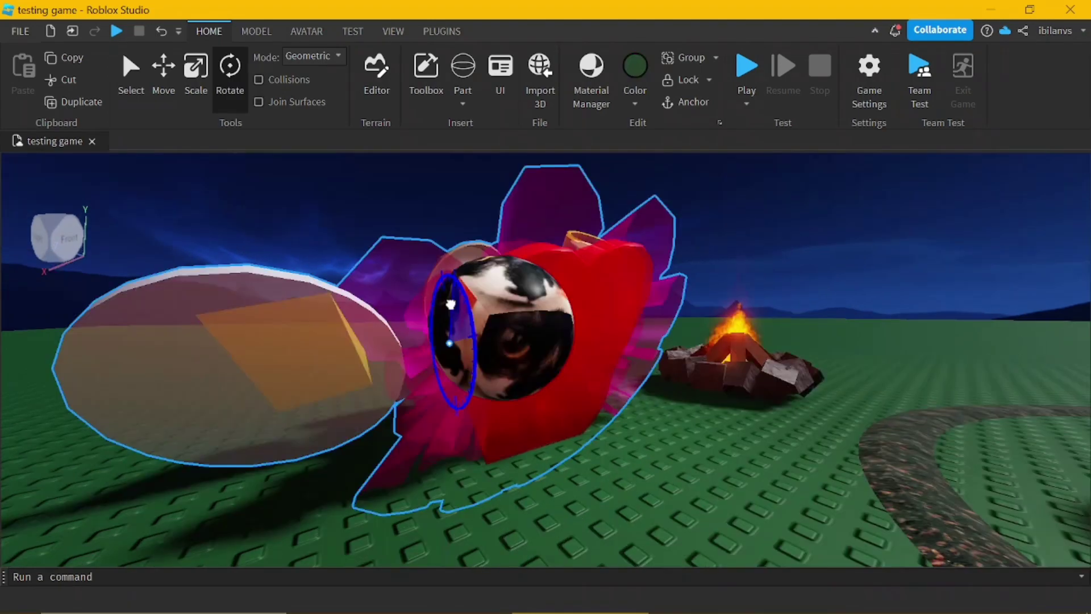
mouse_move(464, 347)
mouse_down()
mouse_move(474, 342)
mouse_move(465, 335)
mouse_up()
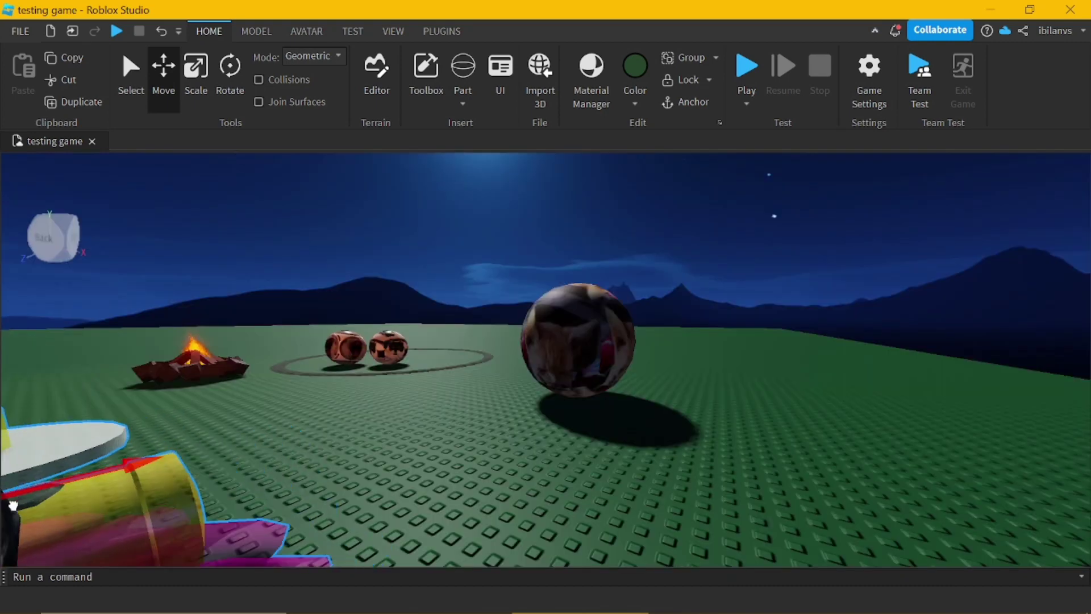
Move the costumed group across the baseplate, away from the two balls inside the circular path
drag(606, 334, 6, 449)
right_drag(727, 315, 706, 368)
drag(707, 368, 1082, 537)
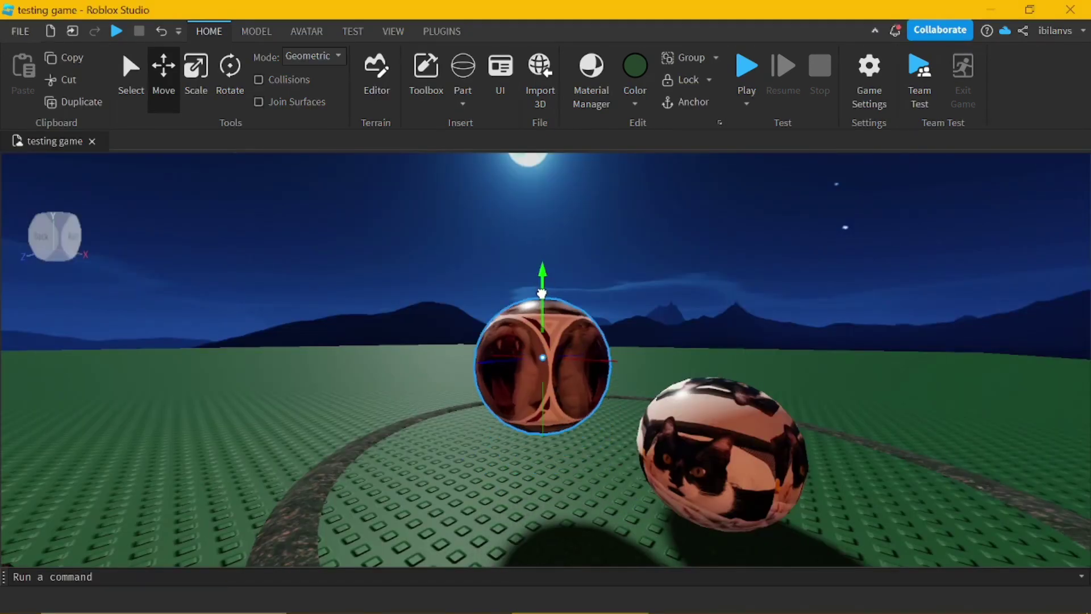
Lower the open-mouth ball along its Y axis and tilt the blanket-cat and black-faced balls about their X axes
drag(541, 294, 553, 350)
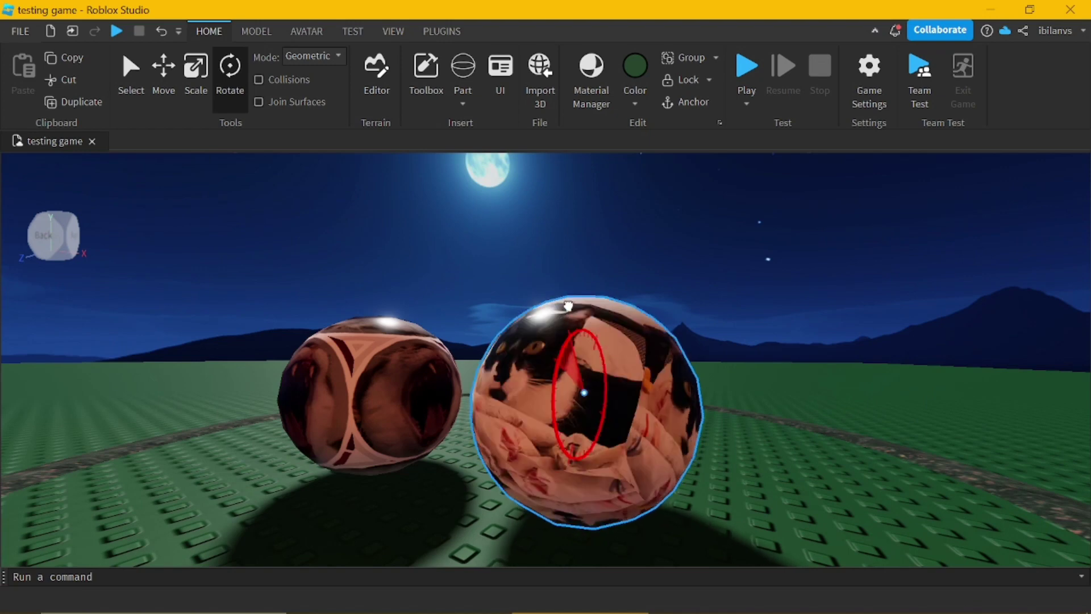
drag(557, 349, 565, 409)
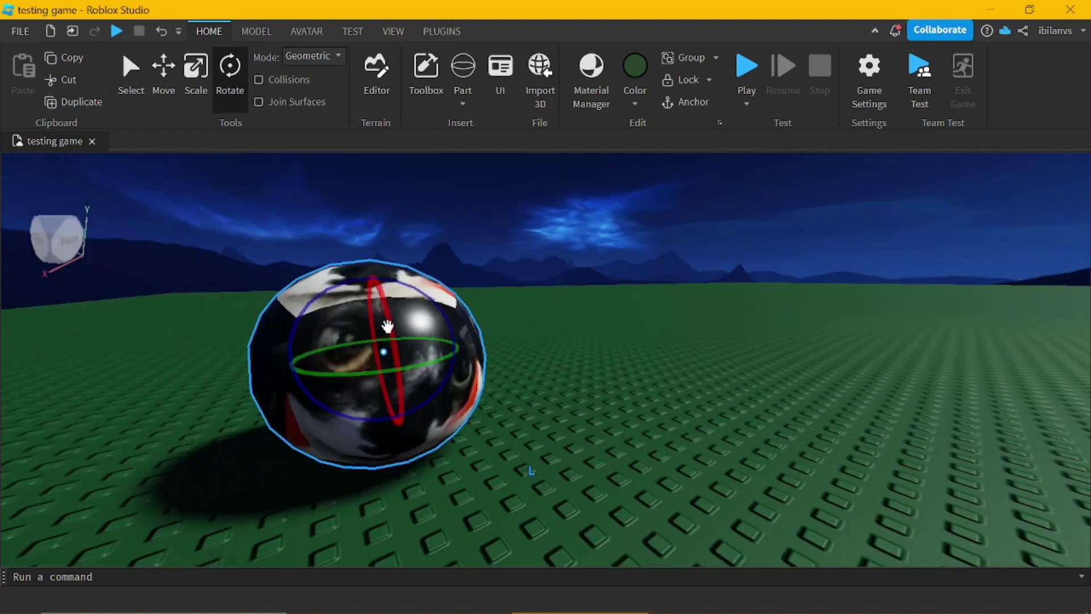
drag(380, 341, 378, 306)
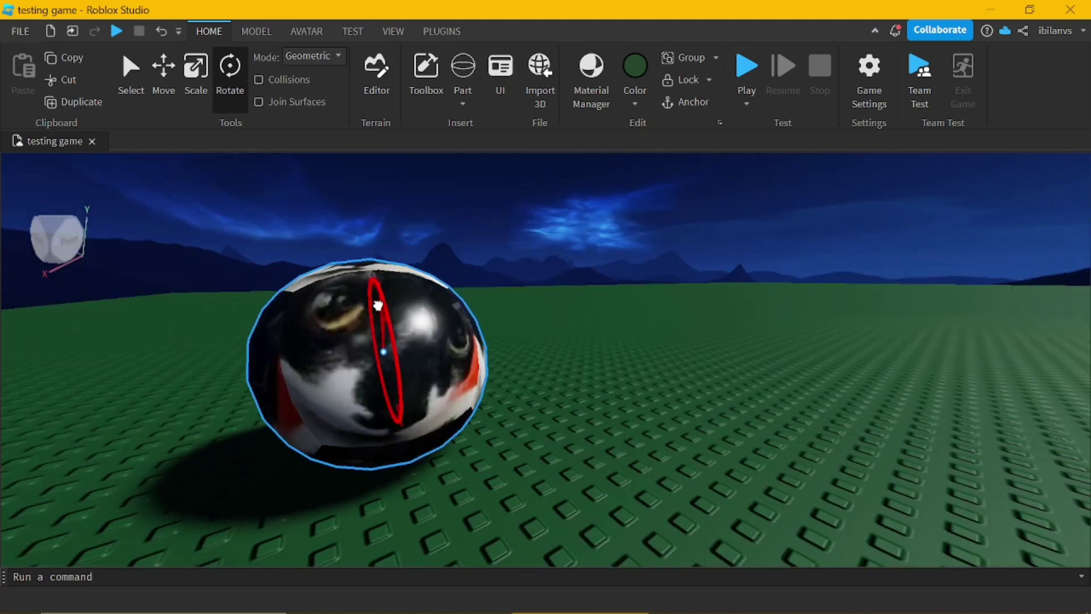
Tilt the black-faced ball about its X axis and move the brown cat-textured ball across the baseplate outside the circular path
mouse_move(386, 381)
mouse_down()
mouse_move(387, 352)
mouse_move(401, 366)
mouse_move(395, 392)
mouse_move(391, 356)
mouse_move(390, 393)
mouse_up()
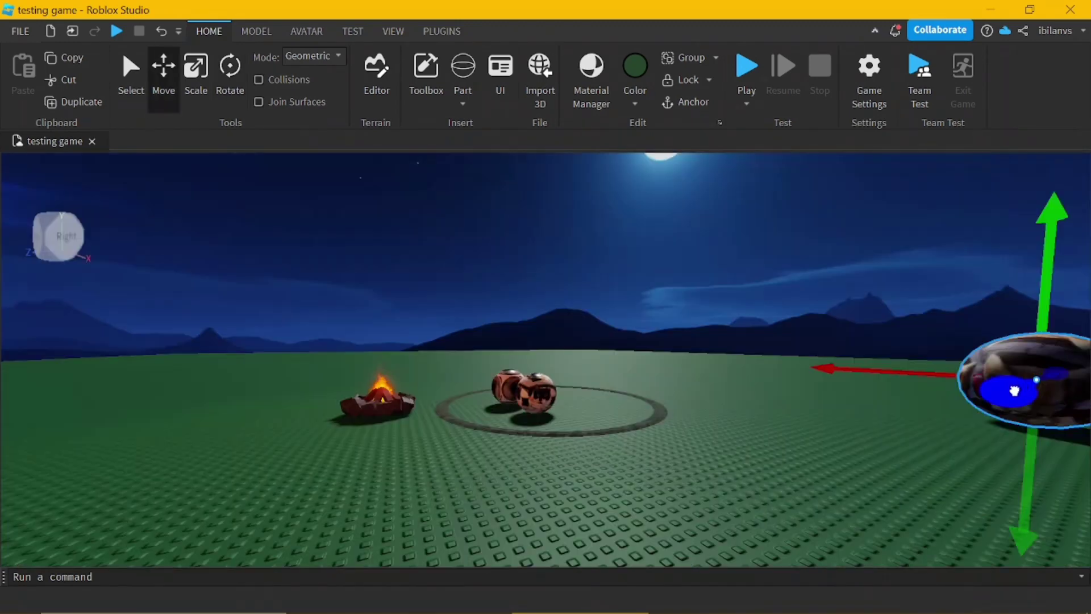
drag(998, 391, 285, 502)
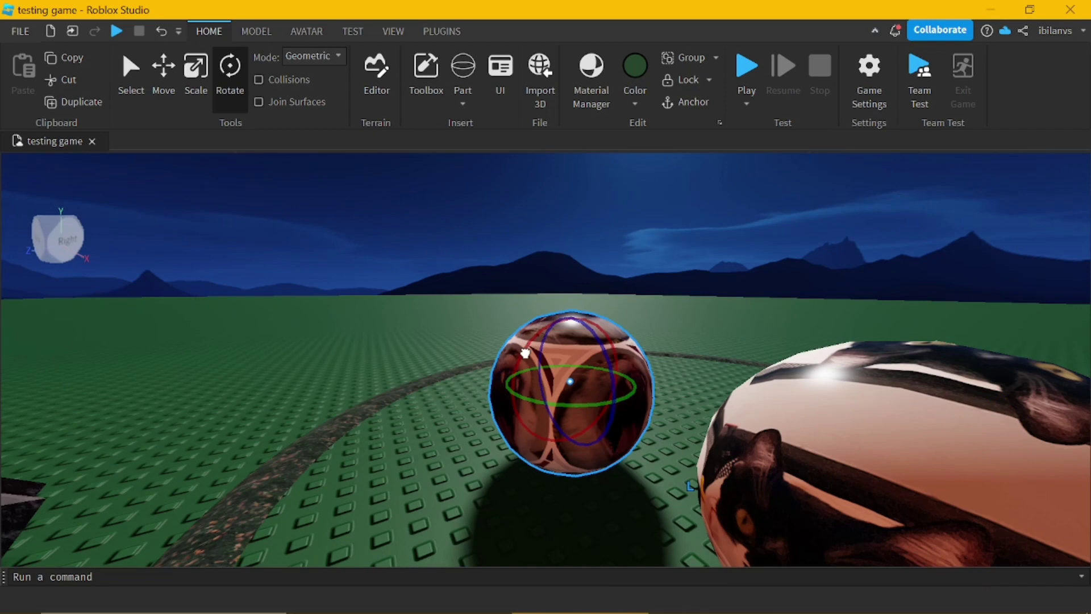
Tilt the pink ball beside the blanket-cat ball about its X axis and move the black-faced ball across the baseplate
drag(520, 341, 517, 352)
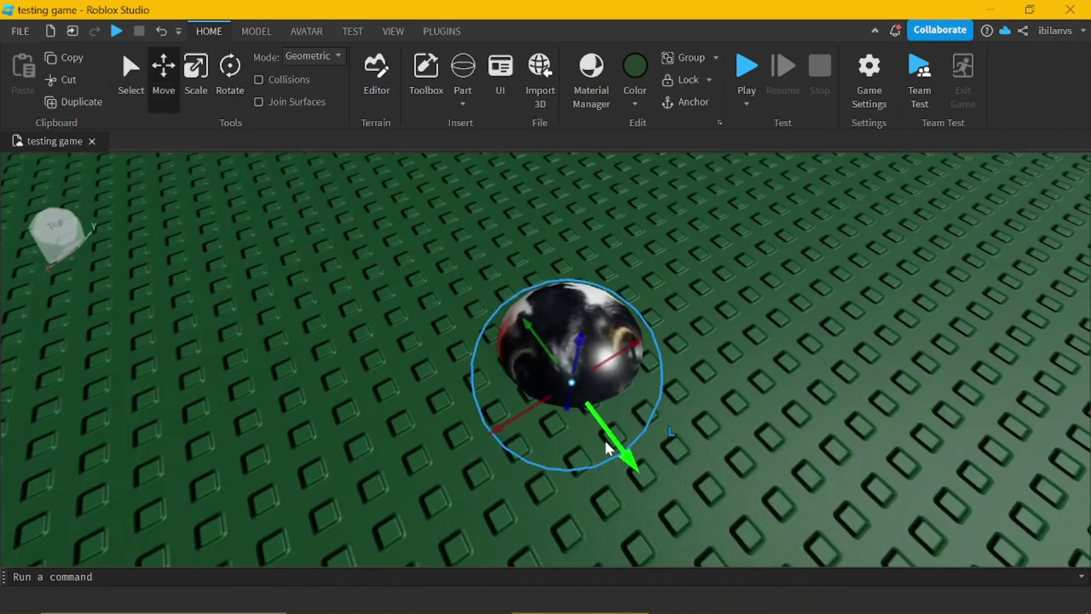
drag(605, 439, 620, 404)
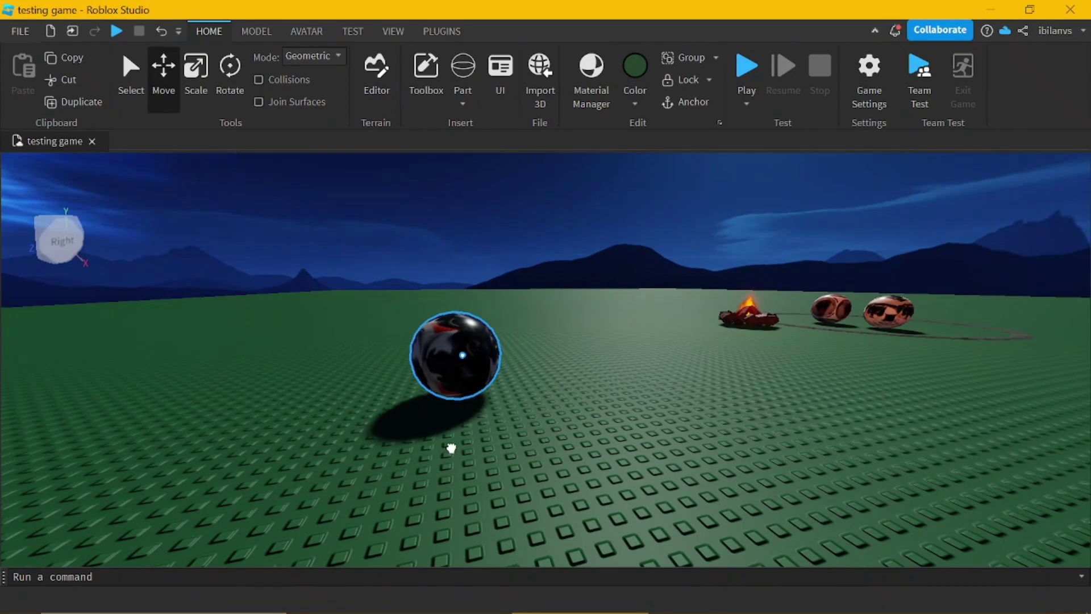
drag(451, 446, 91, 540)
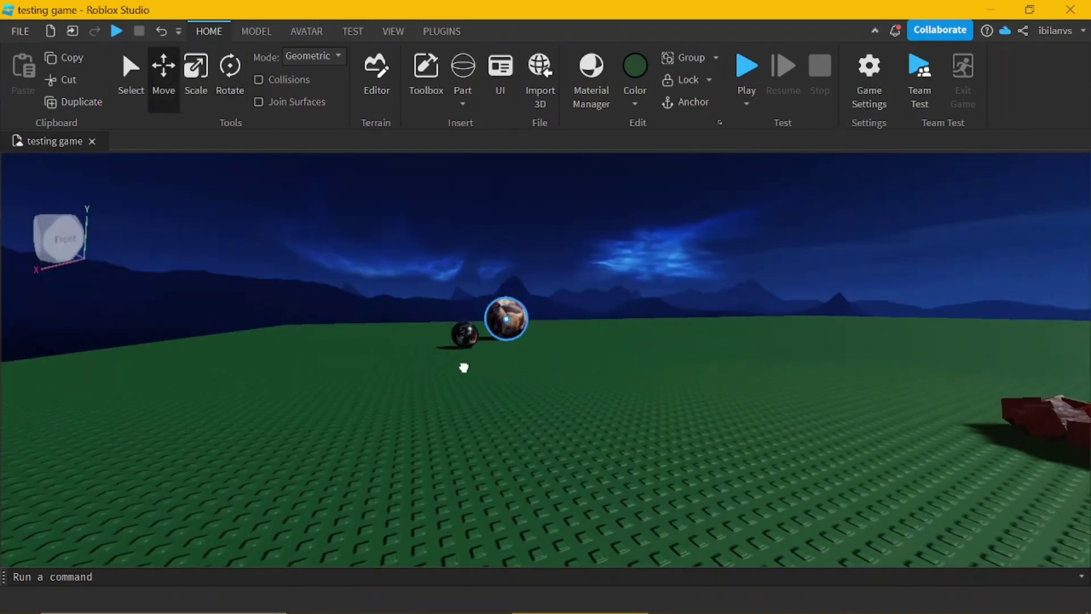
Rotate the pink ball between the campfire and the blanket-cat ball about its X axis
scroll(464, 367, up, 10)
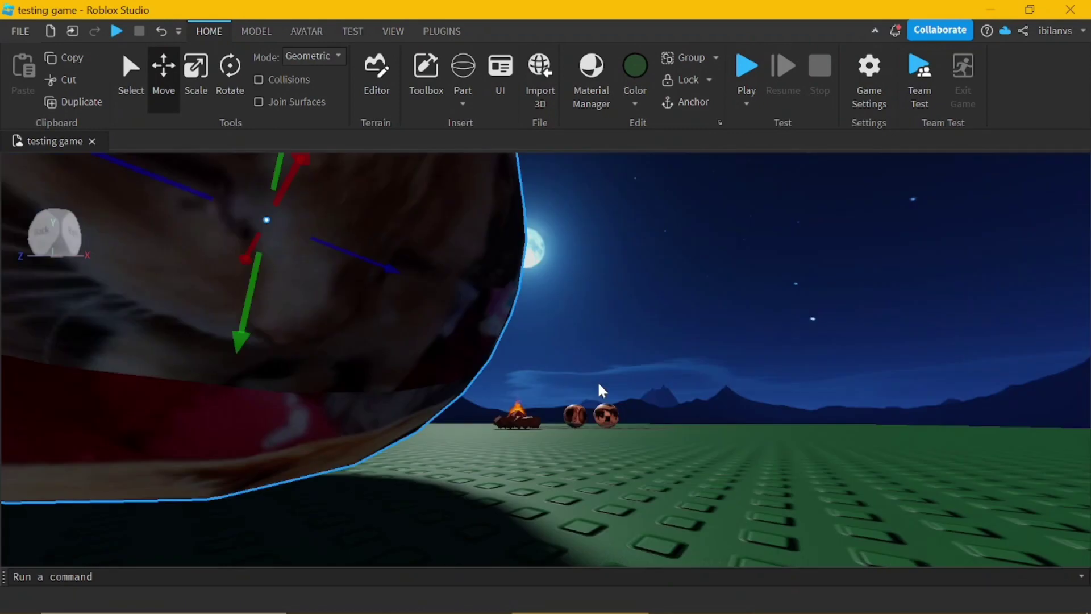
mouse_move(598, 381)
right_down()
mouse_move(468, 387)
mouse_move(598, 381)
mouse_move(565, 506)
mouse_move(587, 385)
mouse_move(599, 390)
right_up()
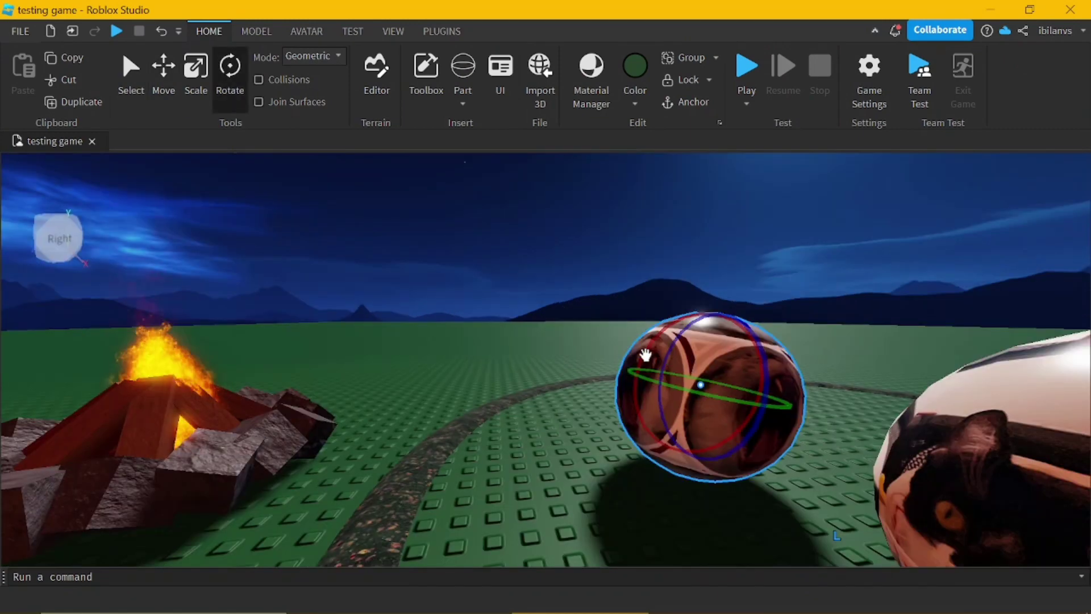
drag(646, 355, 696, 304)
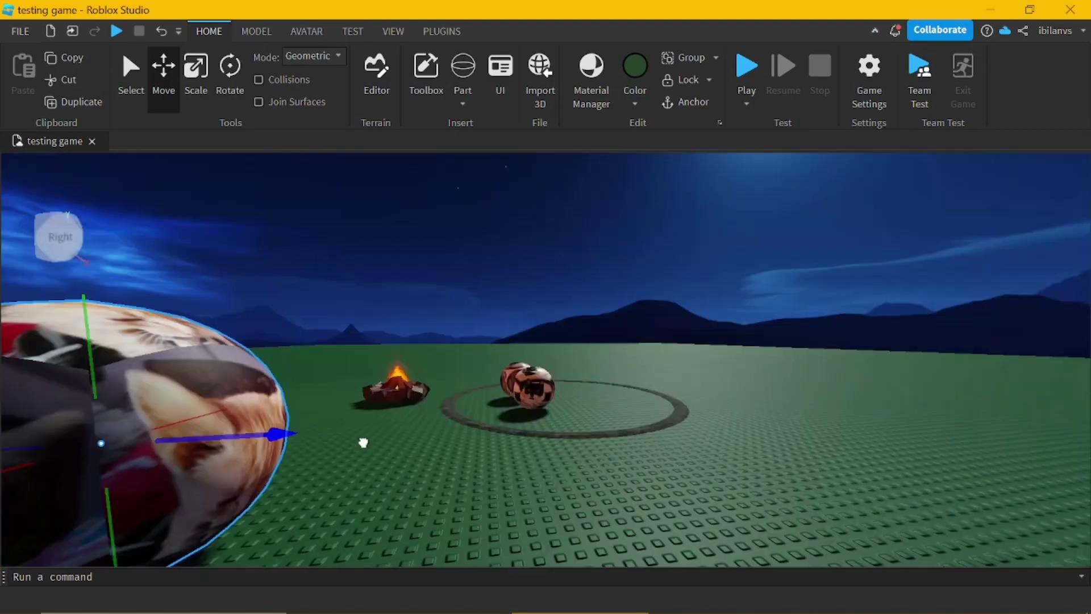
Slide the brown cat-textured ball repeatedly across the baseplate outside the circular path, tilting the pink ball about its X axis between moves
drag(363, 442, 618, 432)
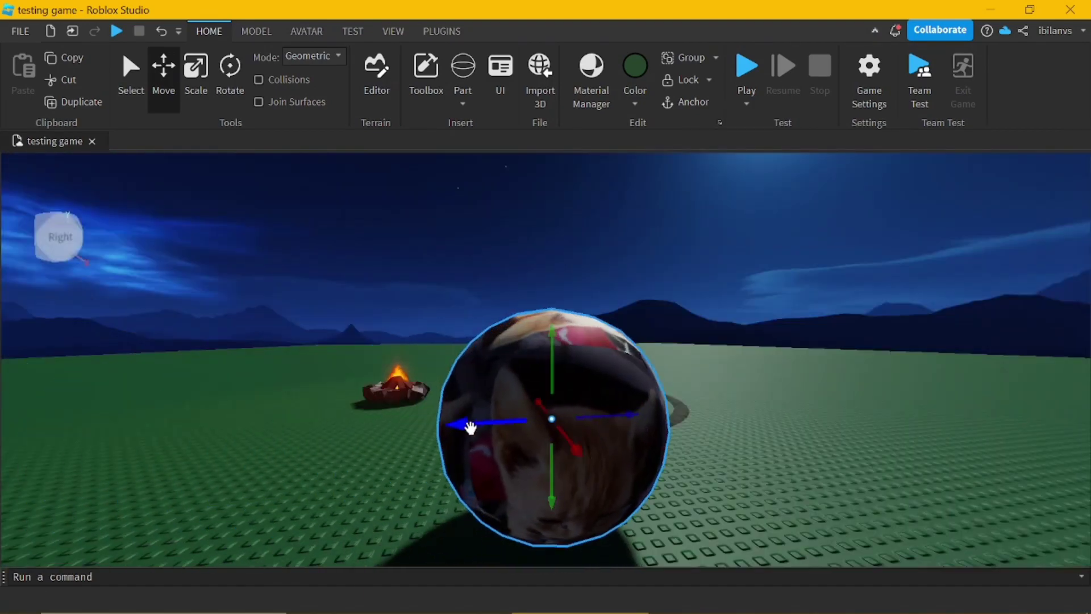
drag(470, 428, 659, 412)
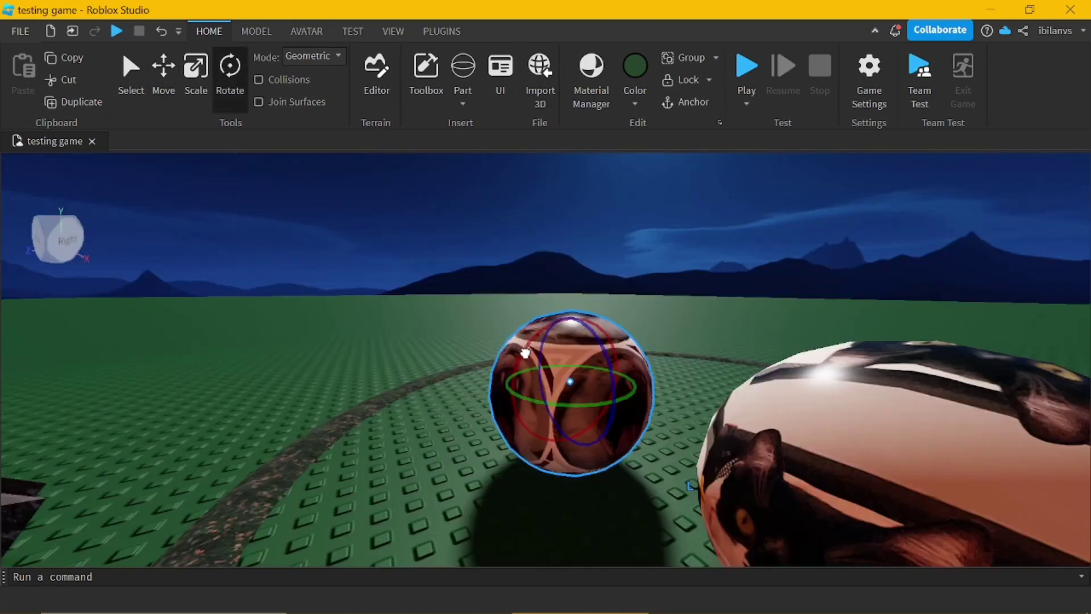
drag(573, 321, 561, 347)
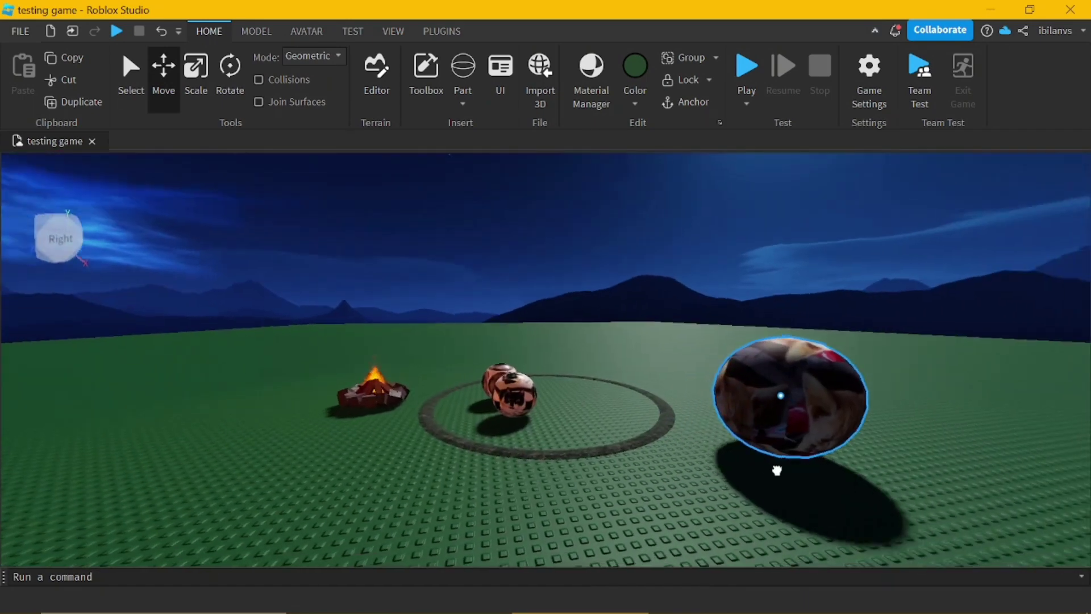
drag(773, 469, 1087, 497)
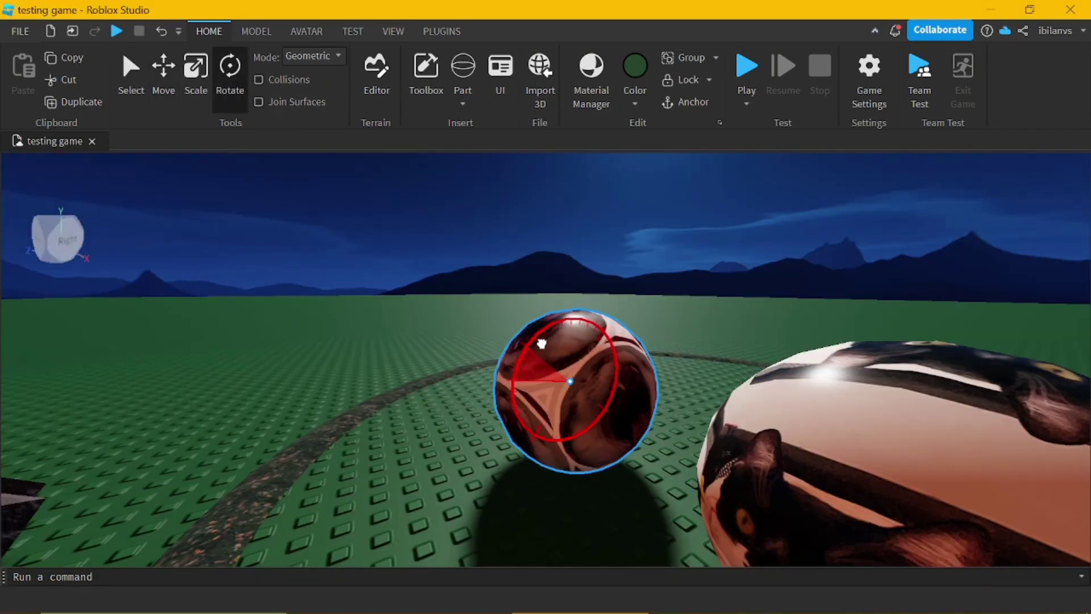
drag(542, 344, 512, 370)
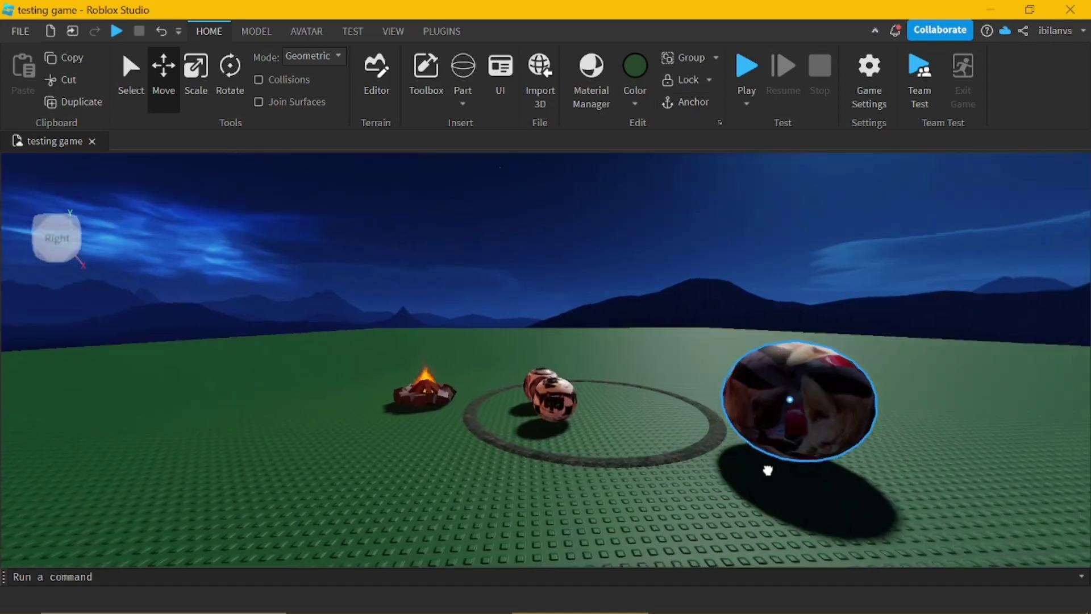
drag(768, 463, 1057, 449)
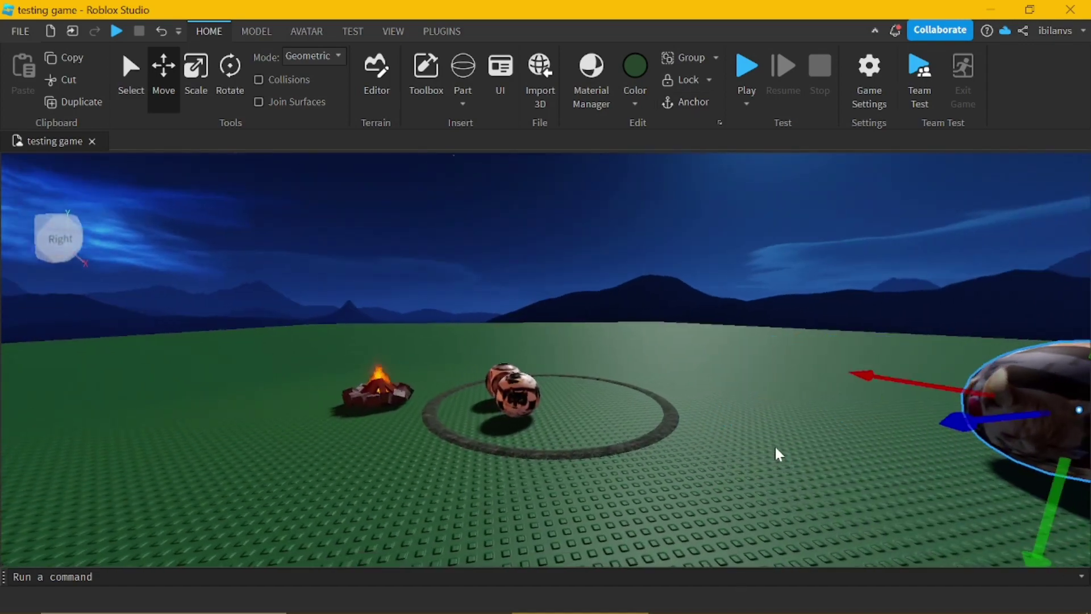
Swing the pink ball inside the circular path further about its X axis
right_drag(779, 453, 377, 446)
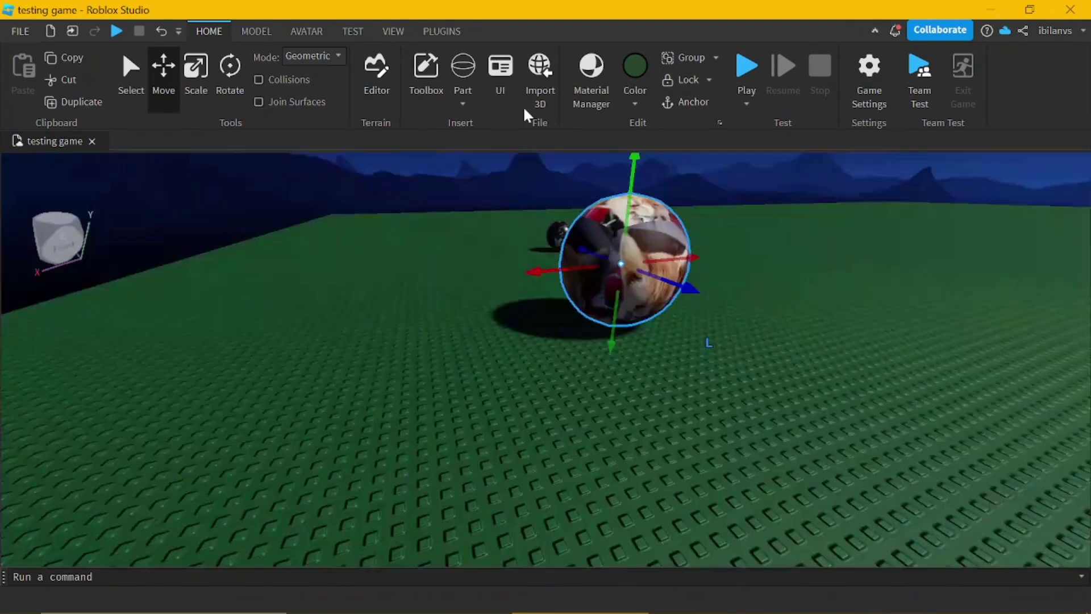
key(ctrl+4)
right_drag(653, 296, 692, 268)
drag(691, 268, 723, 300)
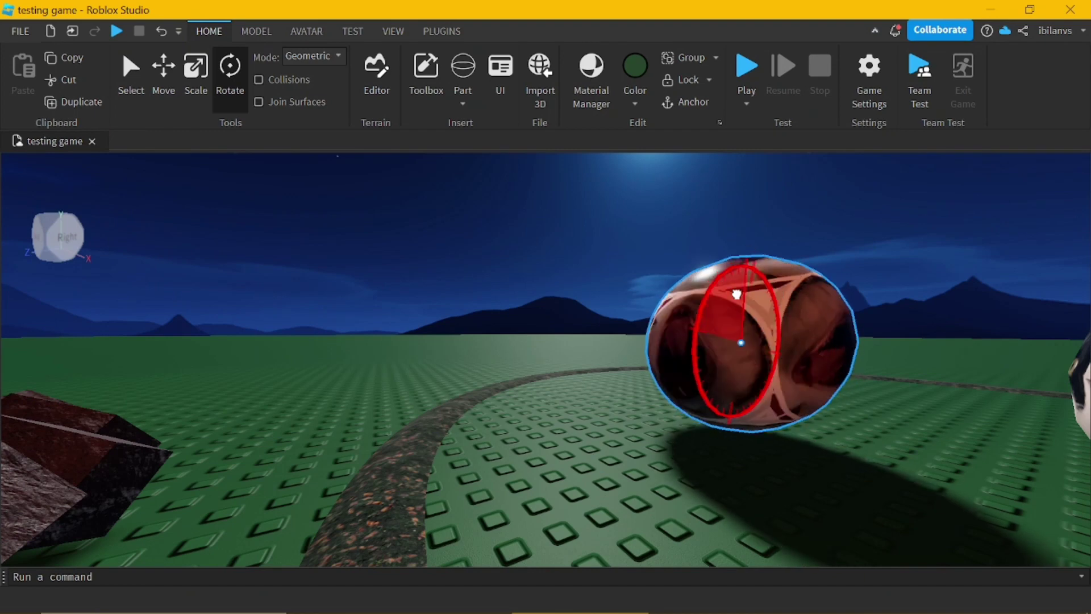
Tilt the brown cat-textured ball about its X axis and move it across the baseplate, away from the circular path
key(ctrl+2)
right_drag(736, 294, 569, 368)
key(ctrl+4)
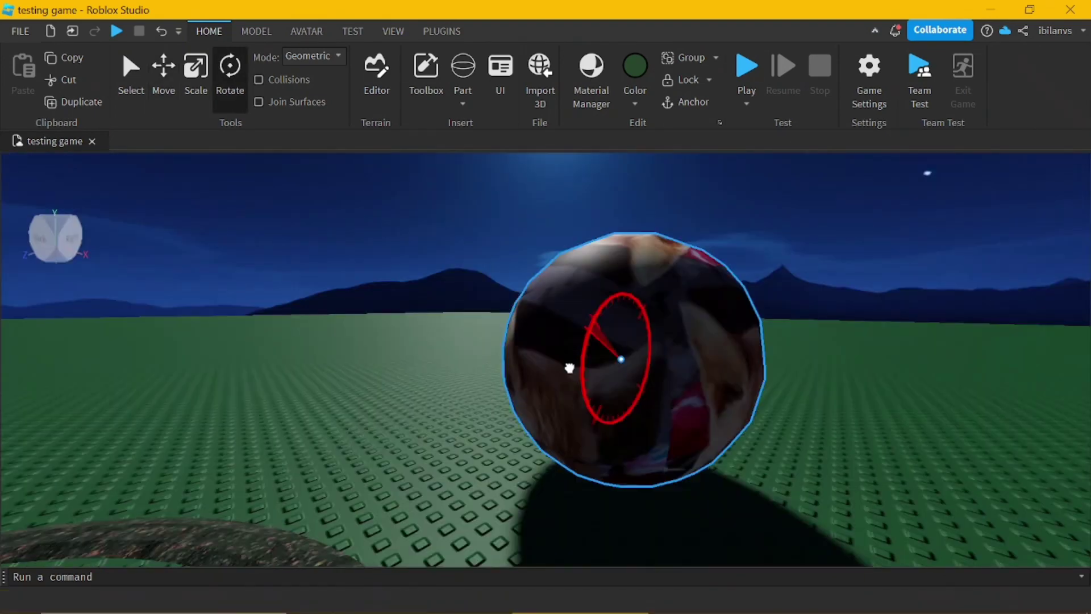
drag(592, 318, 605, 294)
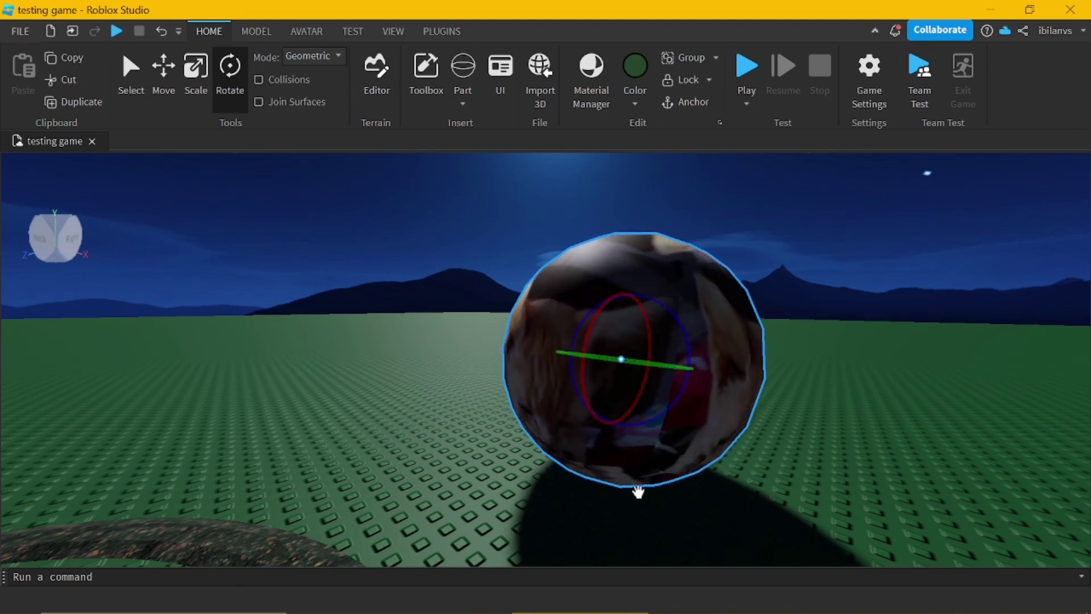
key(ctrl+2)
drag(796, 361, 1057, 401)
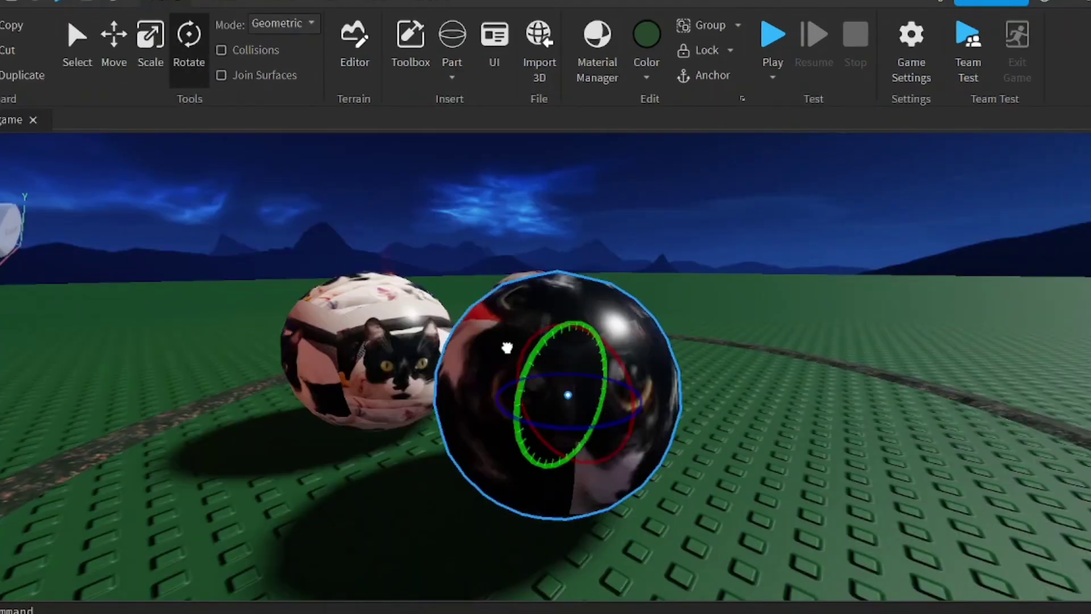